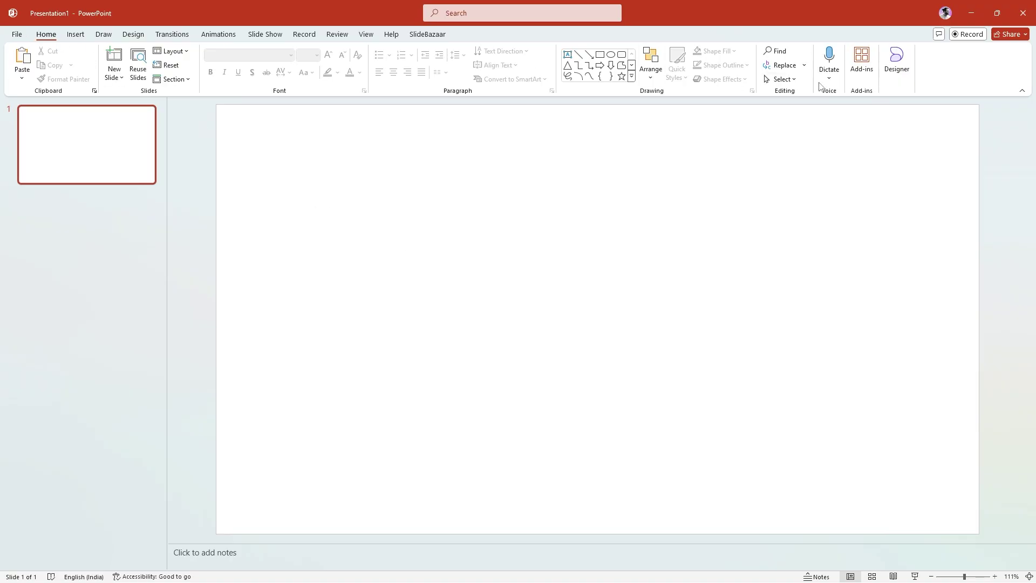
Check the Add-ins list, then search the Office Add-ins store for Breaktime.
left_click(862, 62)
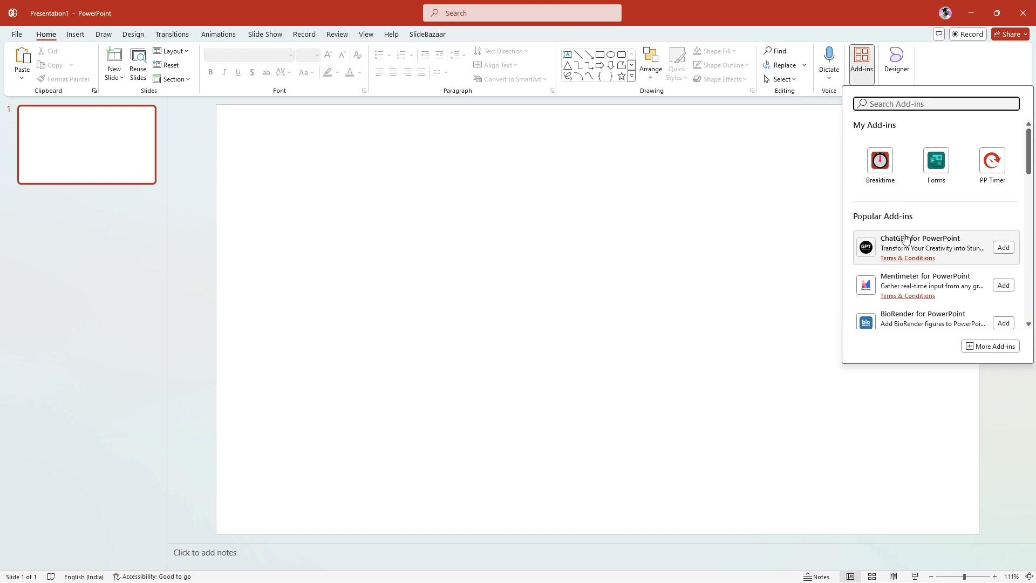
left_click(716, 247)
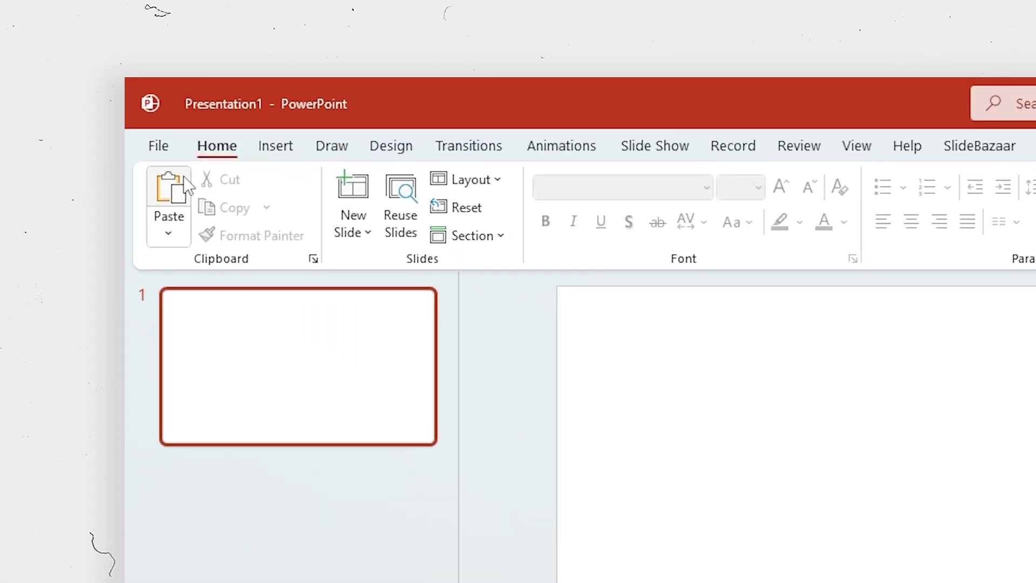
left_click(158, 147)
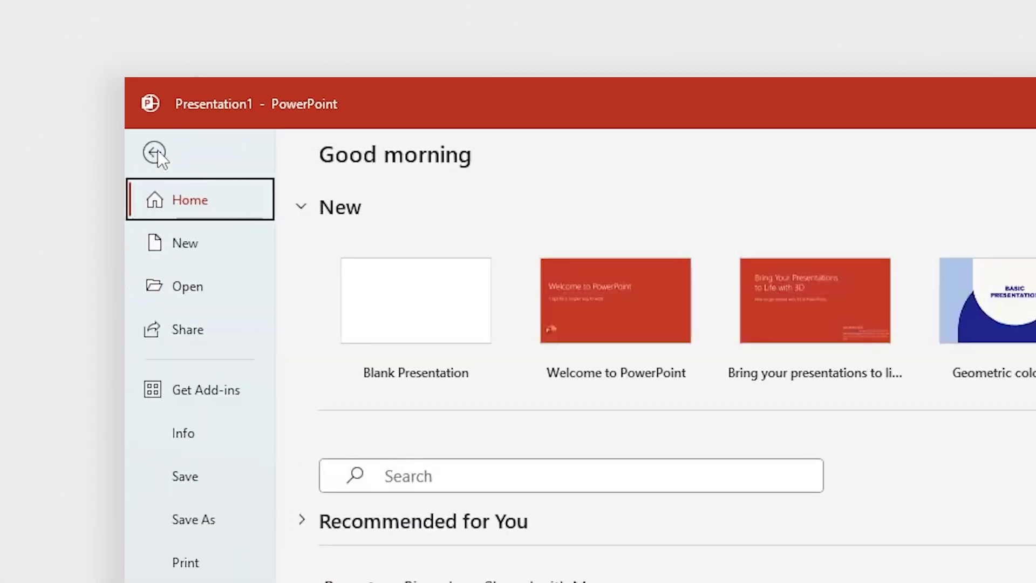
left_click(227, 393)
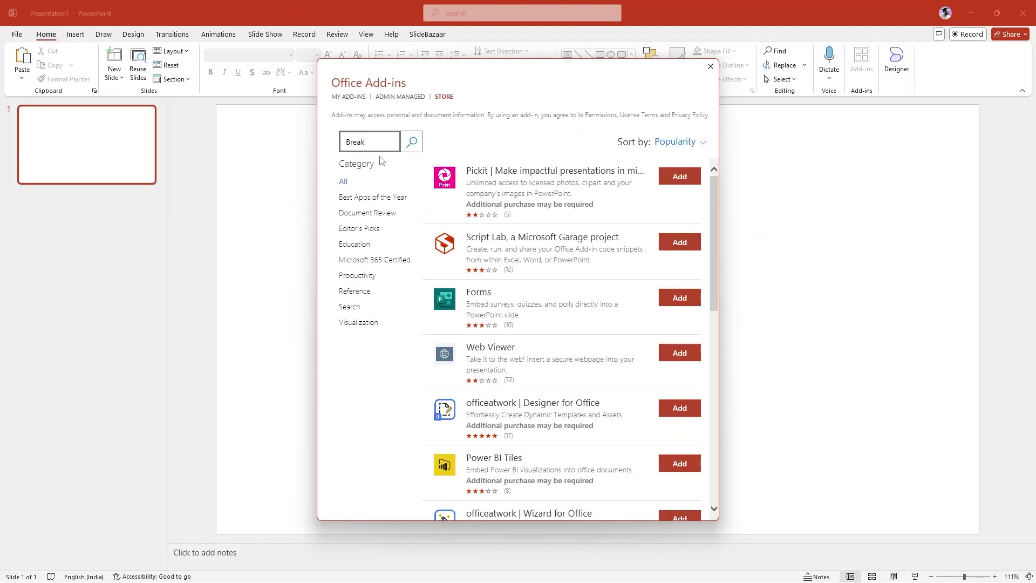
left_click(414, 142)
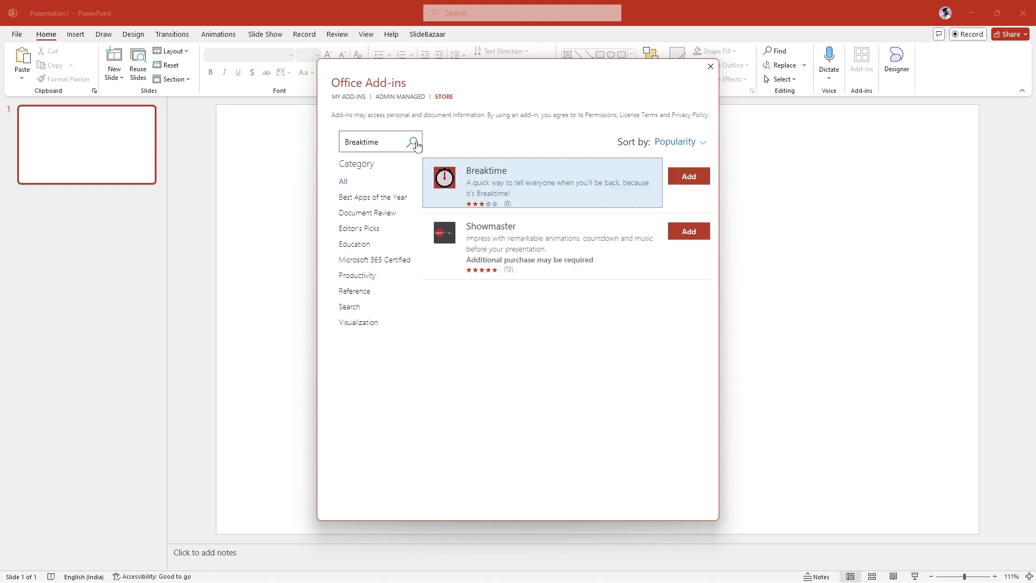
Add the Breaktime add-in from the store.
left_click(688, 177)
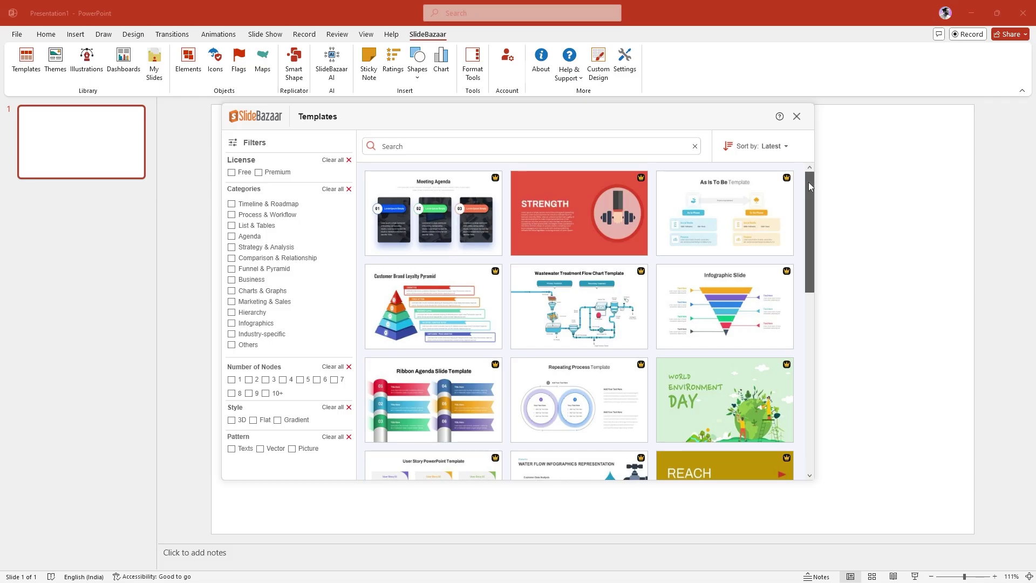
left_click_drag(809, 182, 814, 345)
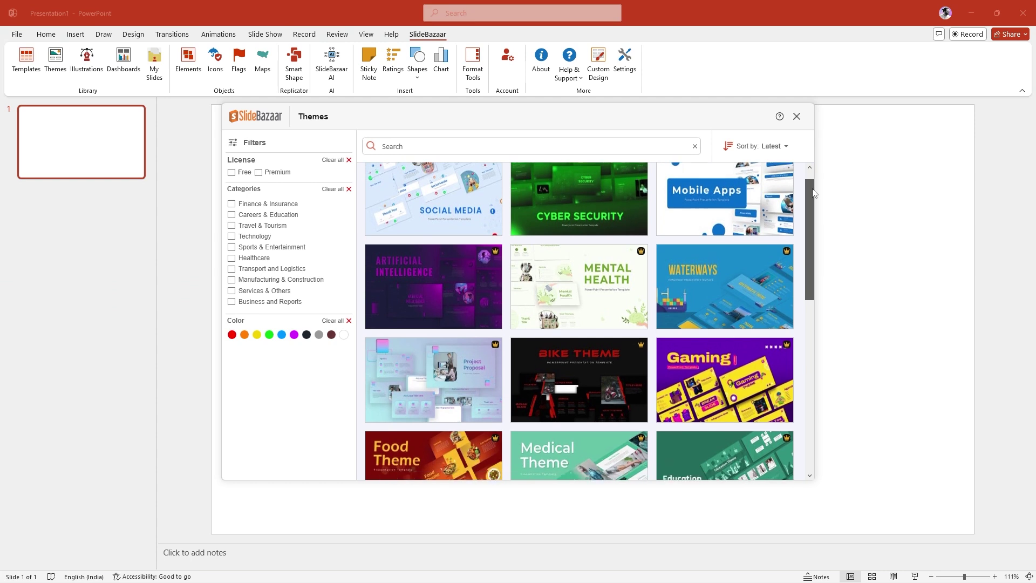
left_click_drag(816, 202, 816, 214)
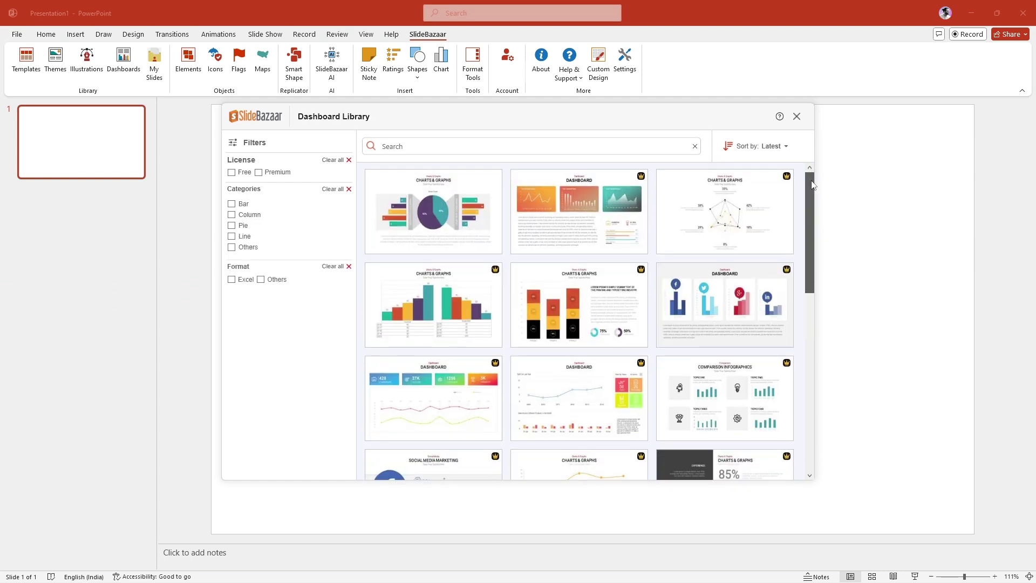
left_click_drag(807, 197, 808, 266)
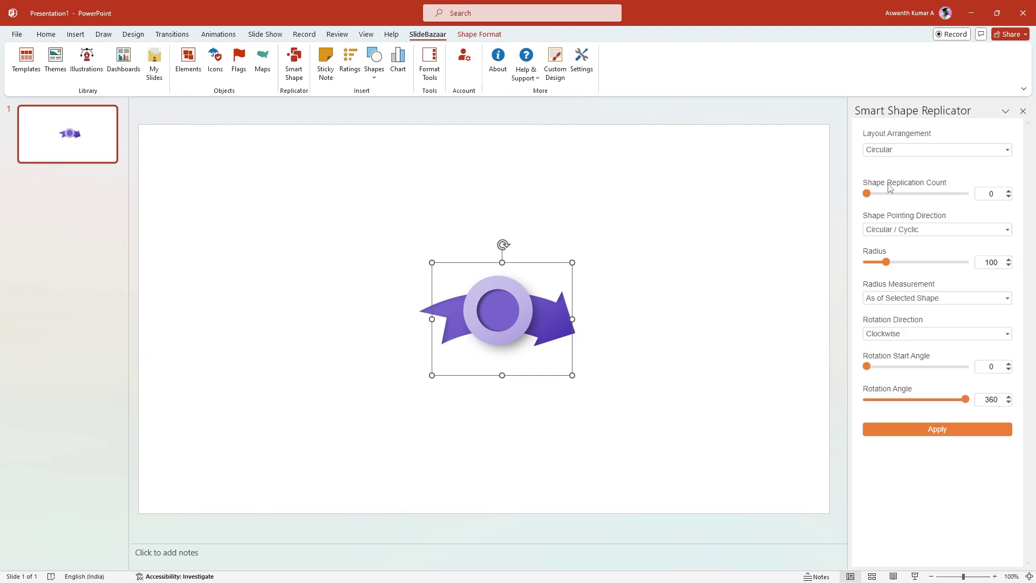
Set the Smart Shape replication count to 5 and reduce the radius.
left_click(1008, 191)
left_click(1008, 191)
left_click(1008, 191)
left_click(1008, 191)
left_click(1008, 191)
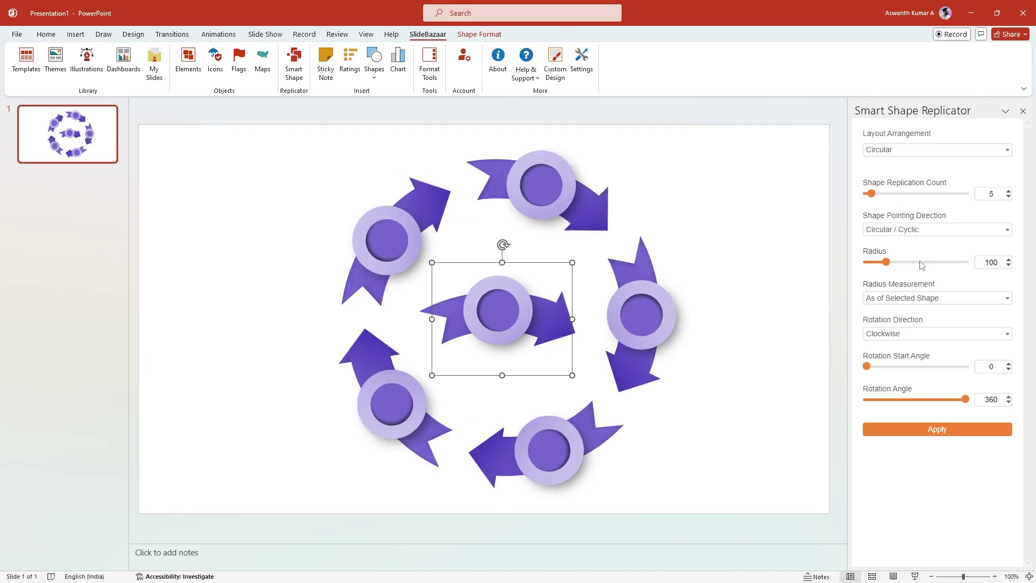
left_click(1008, 266)
Shrink the ring radius further, then have SlideBazaar AI generate a Blockchain presentation.
left_click(1008, 267)
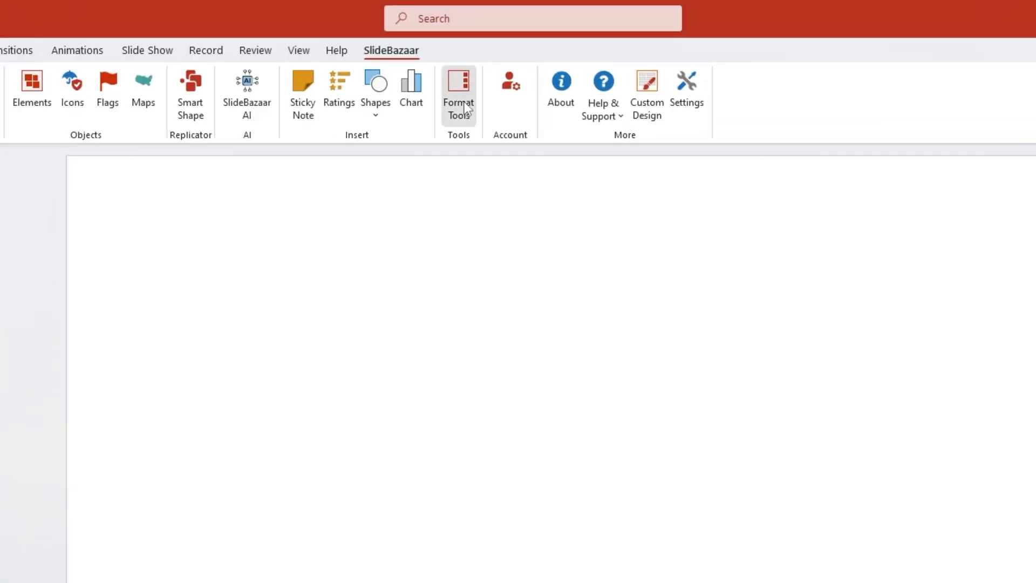
left_click(463, 105)
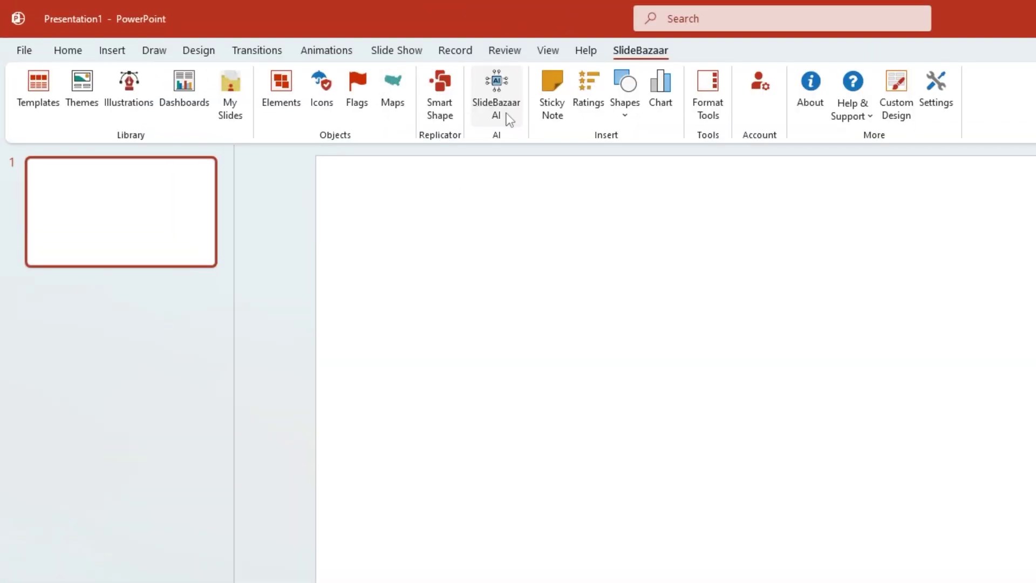
left_click(509, 120)
type("Blo")
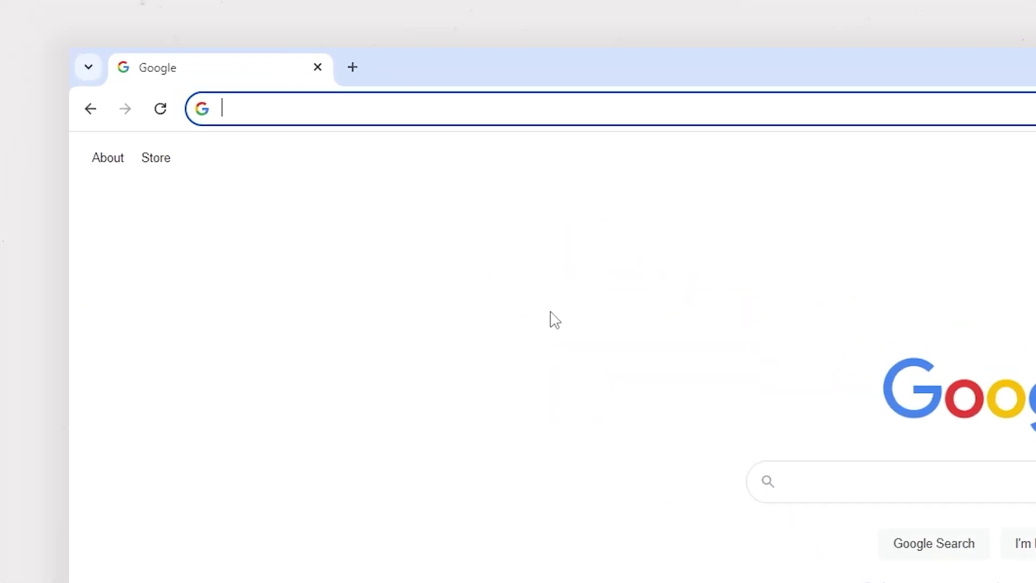
type("https://slidebazaar.com/powerpoint-addin")
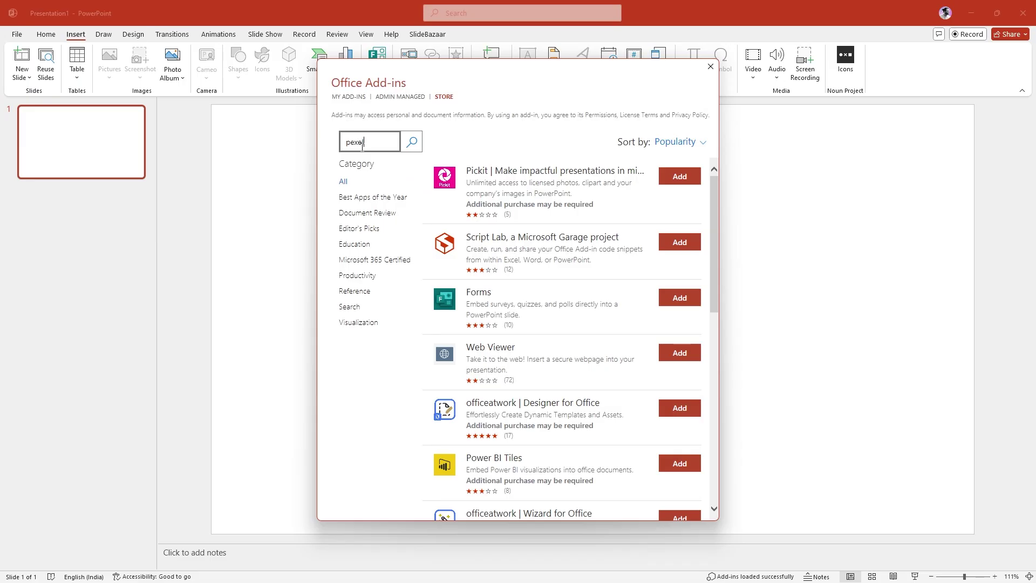
Add the Pexels add-in and insert a bitcoin stock photo onto the slide.
key("Return")
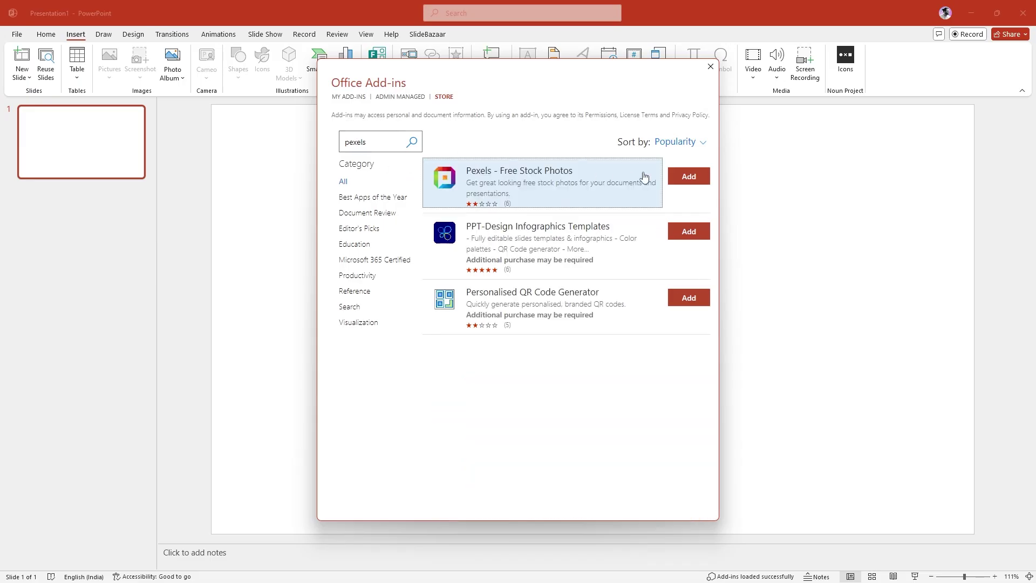
left_click(688, 176)
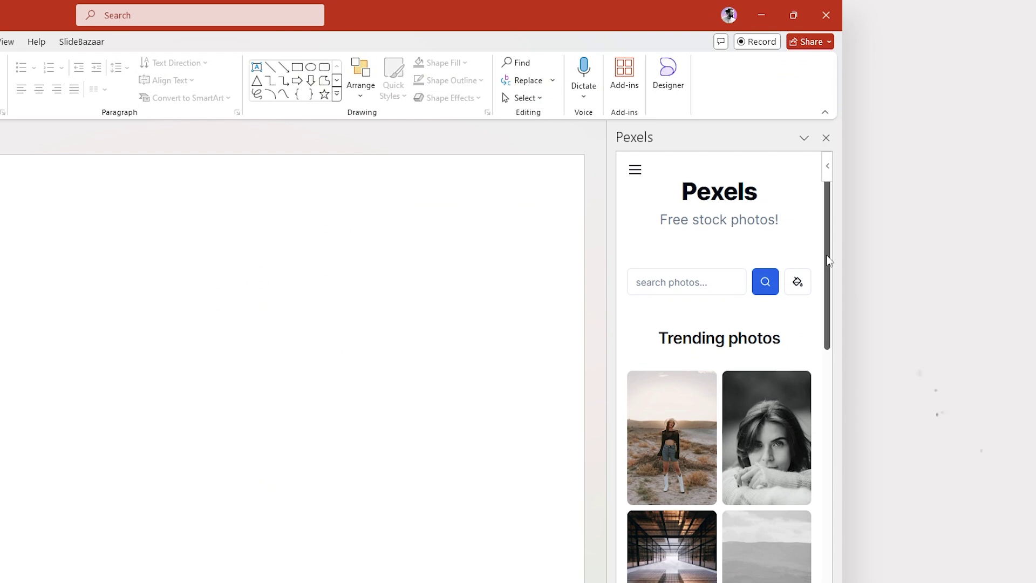
left_click_drag(827, 261, 828, 184)
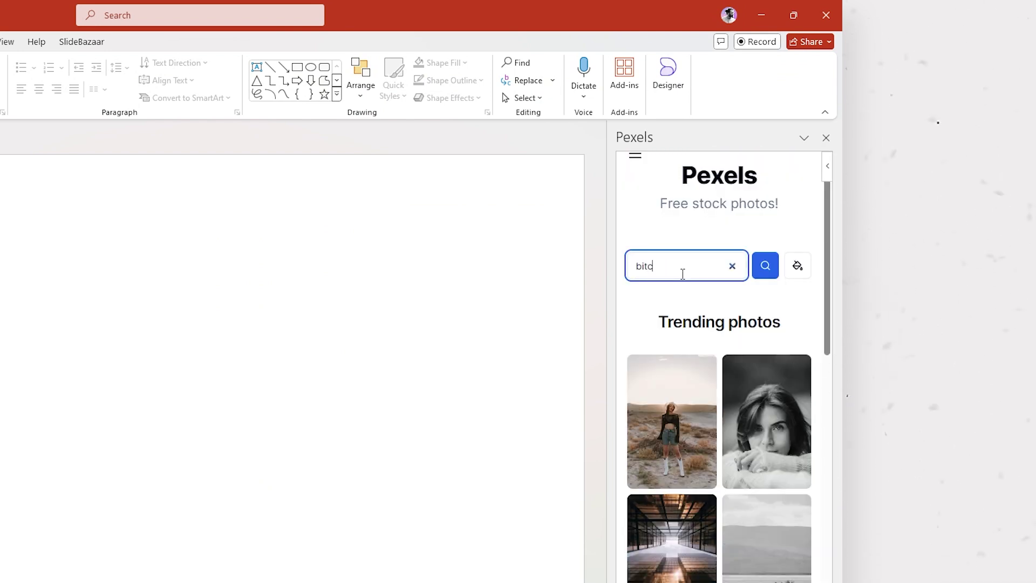
key("Return")
left_click(678, 325)
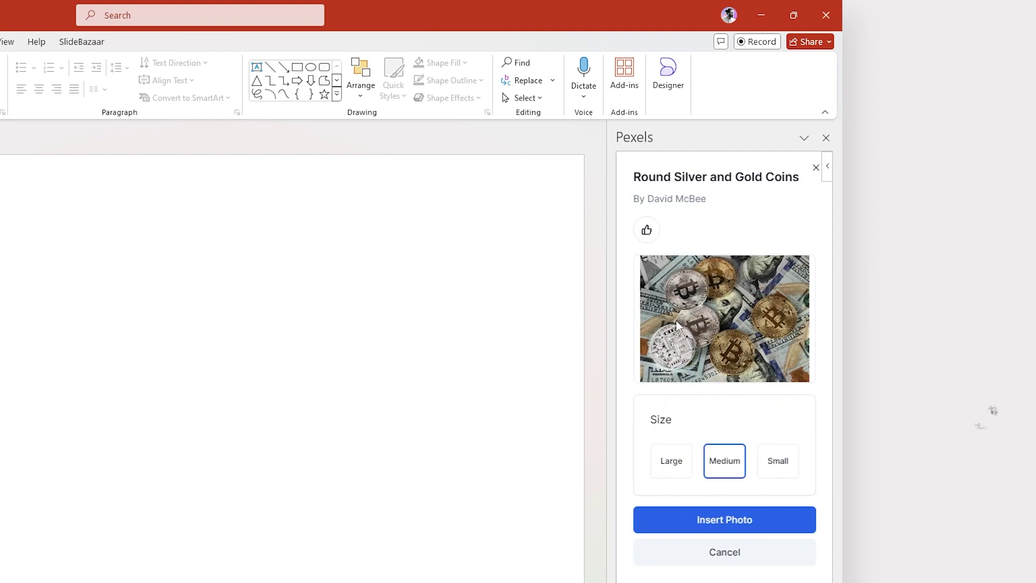
left_click(730, 519)
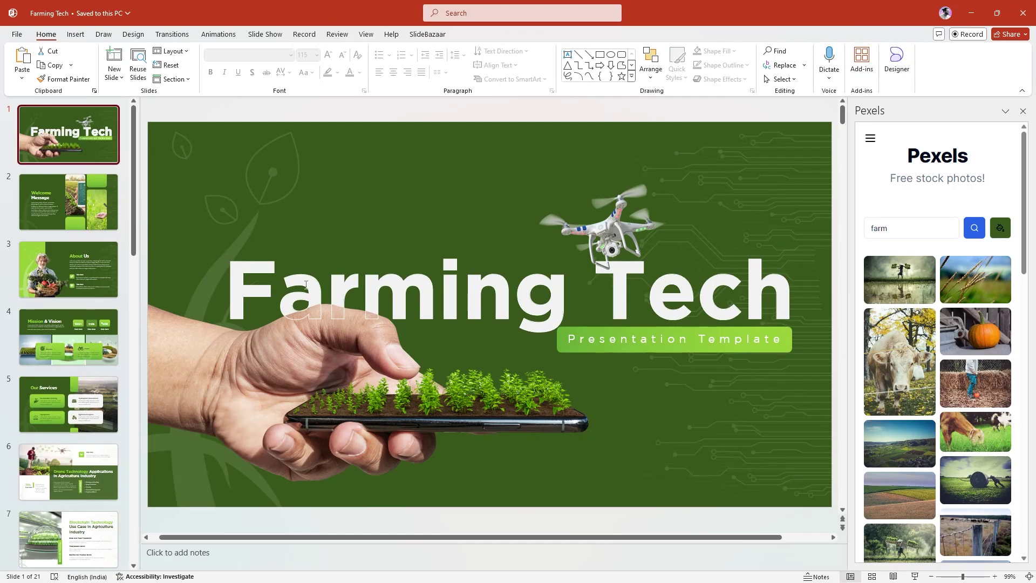
Filter Pexels photos to dark green 37561A and insert the matching 'Man in Water' farm photo.
scroll(305, 285, "down", 4)
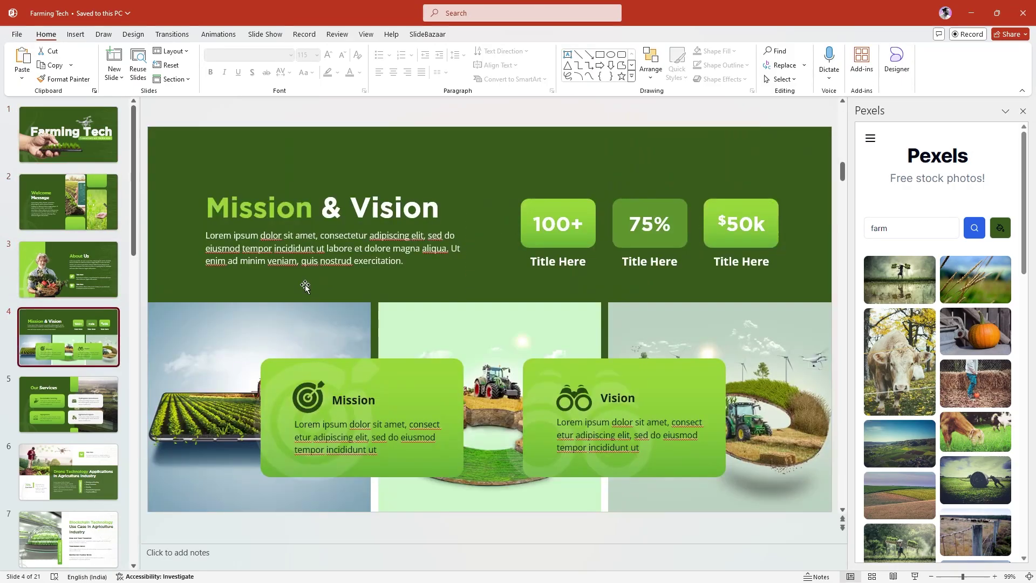
scroll(305, 285, "down", 2)
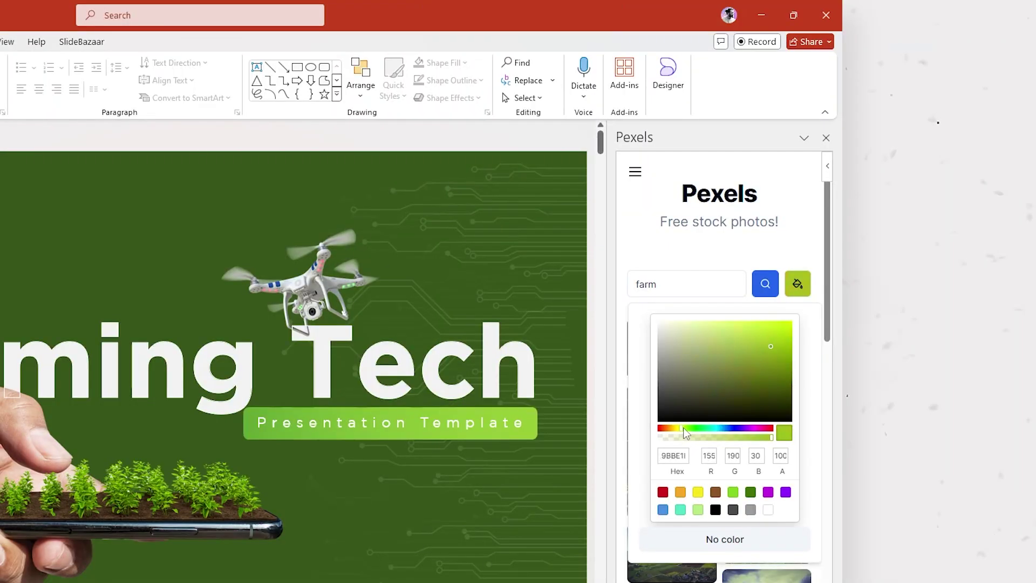
left_click_drag(683, 427, 711, 426)
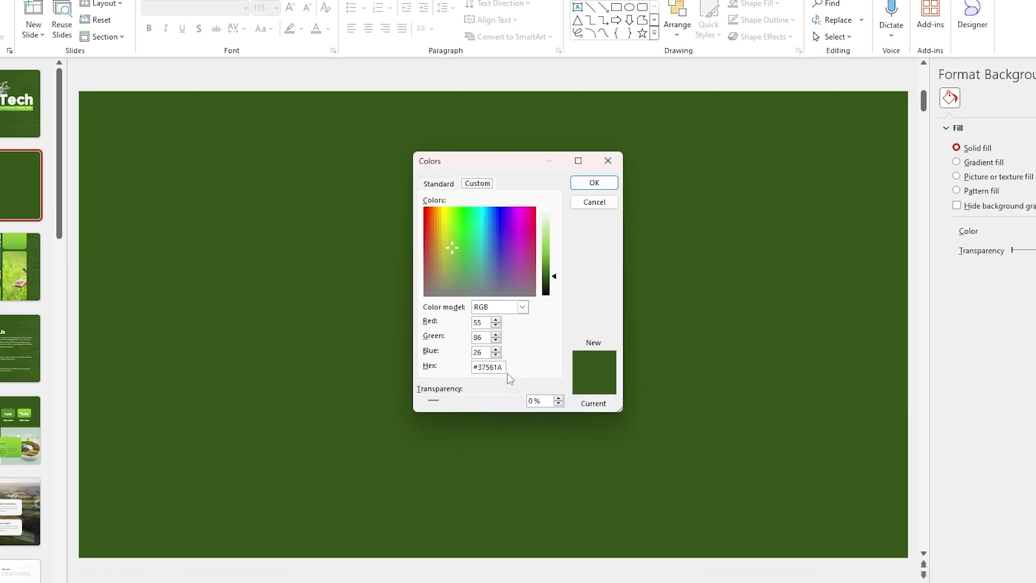
left_click_drag(503, 356, 494, 357)
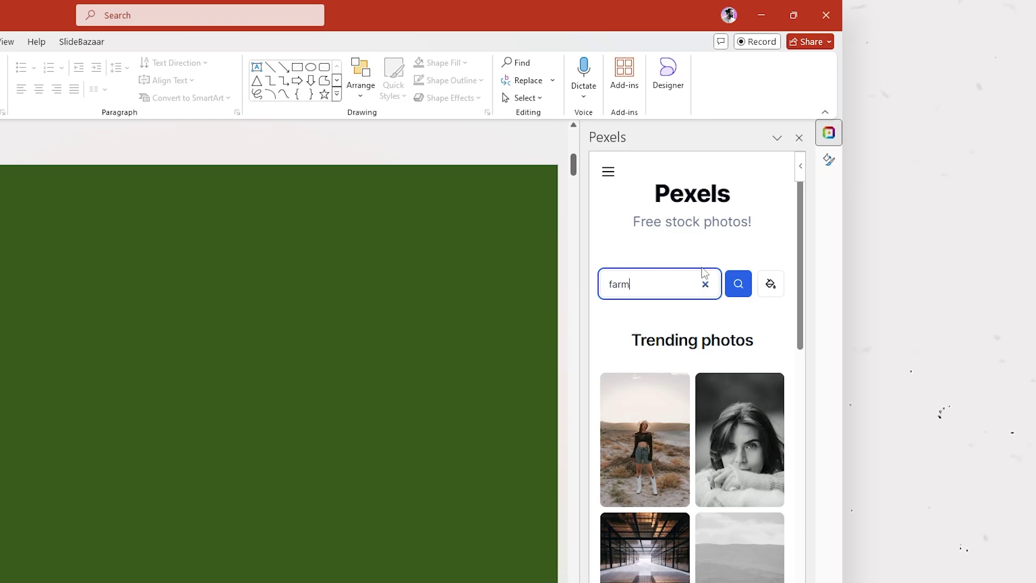
left_click(770, 284)
type("37561A")
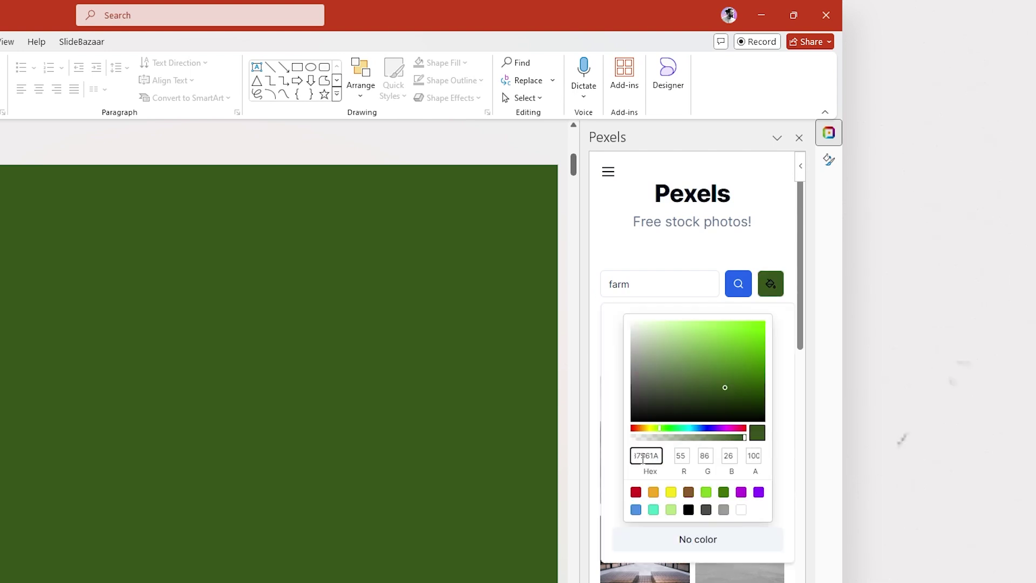
left_click(745, 306)
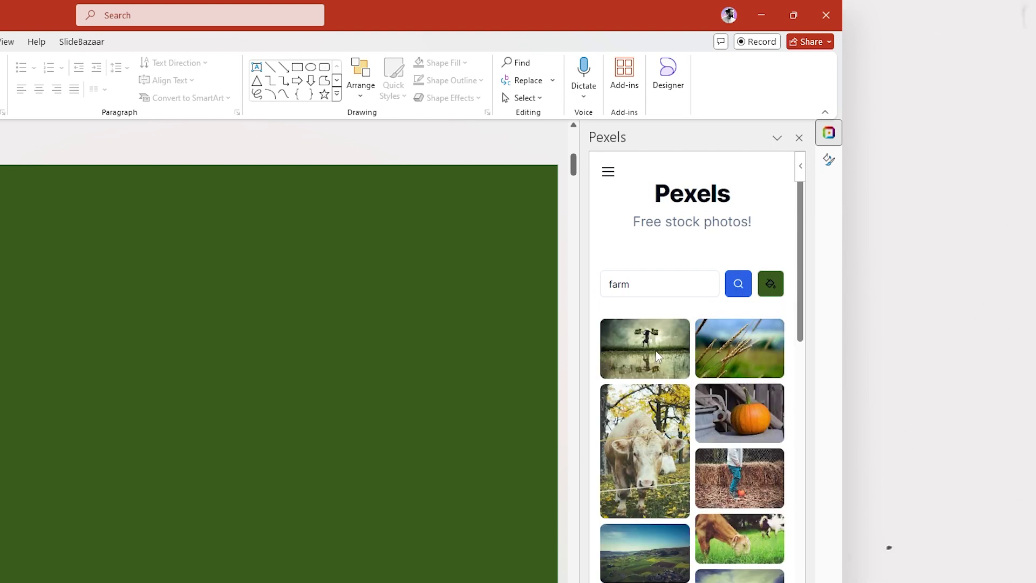
left_click(655, 350)
left_click(685, 513)
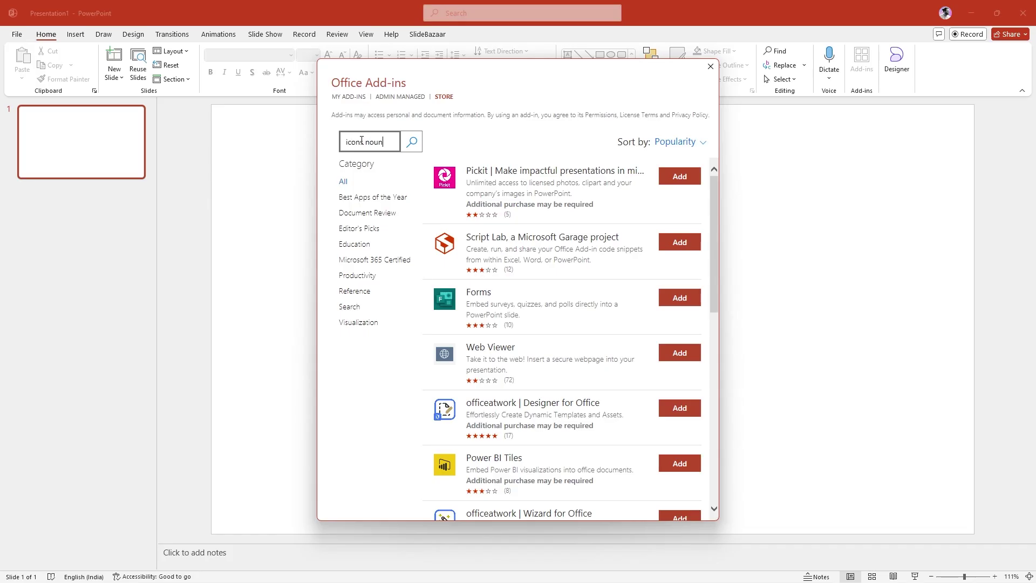
Find and add the Icons by Noun Project add-in from the store.
left_click(411, 142)
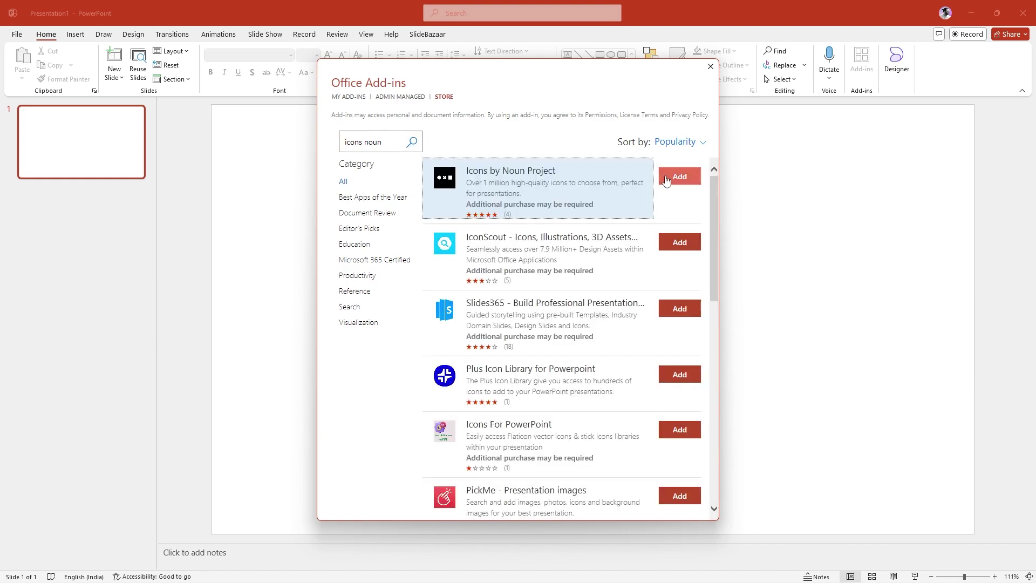
left_click(679, 177)
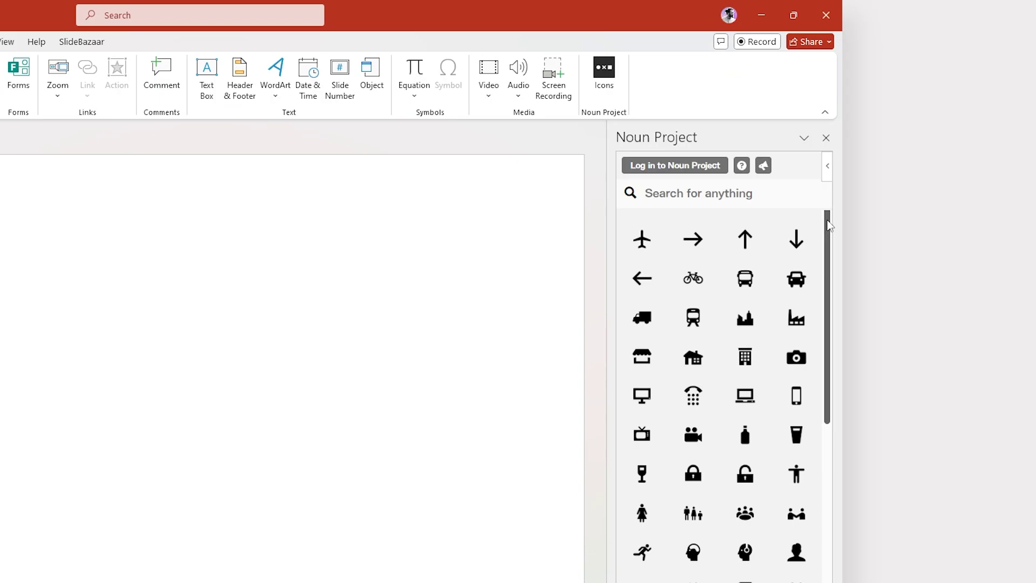
scroll(832, 312, "down", 5)
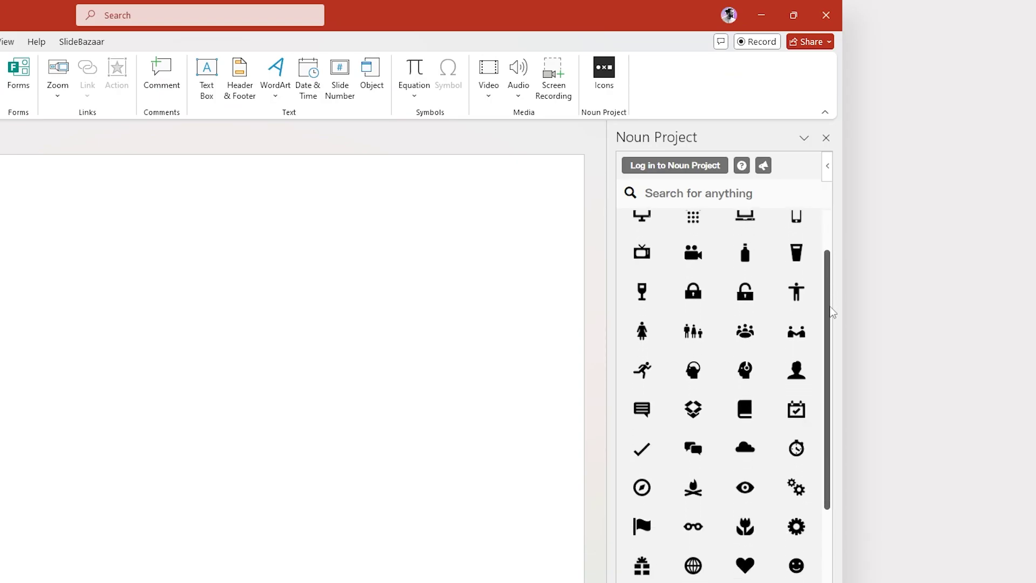
left_click_drag(832, 312, 839, 424)
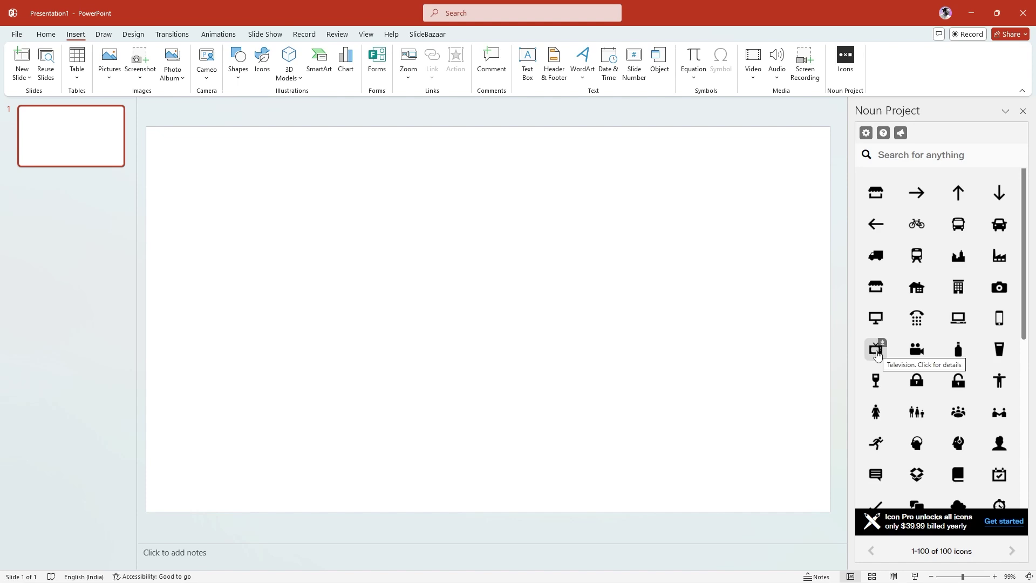
Insert a red 300px television icon and a red video-camera icon.
left_click(876, 352)
left_click(928, 379)
left_click(899, 394)
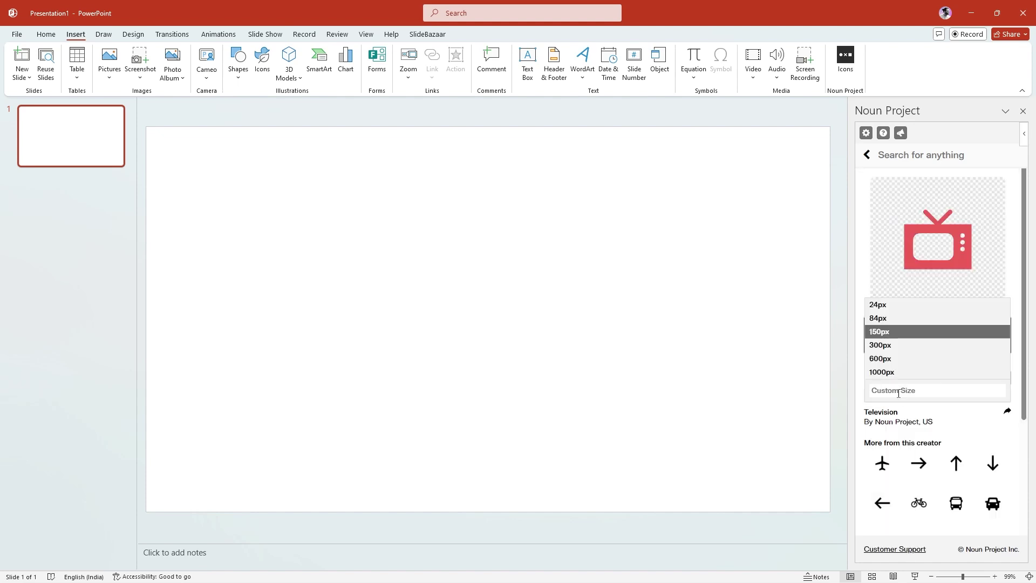
left_click(887, 345)
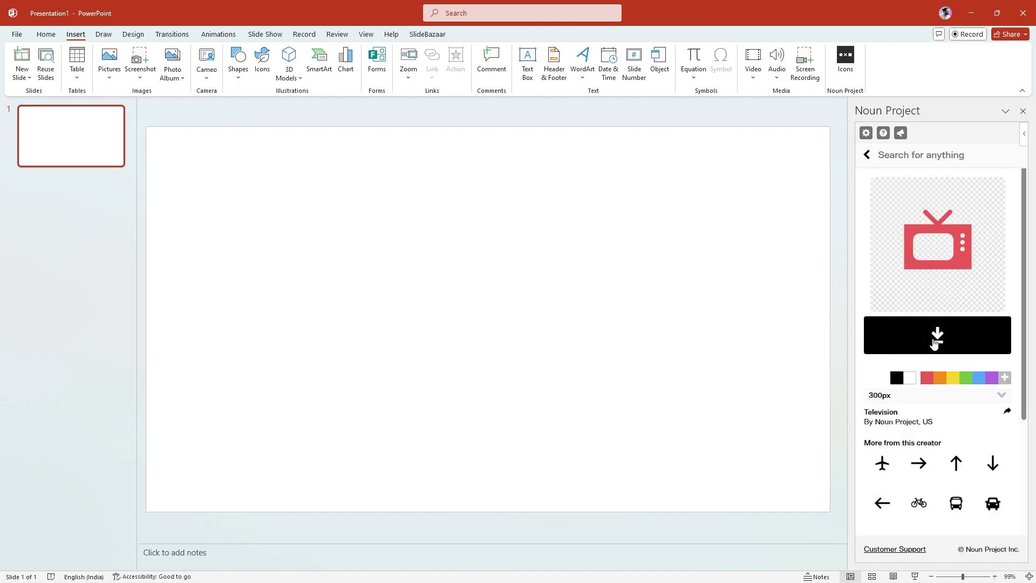
left_click(934, 344)
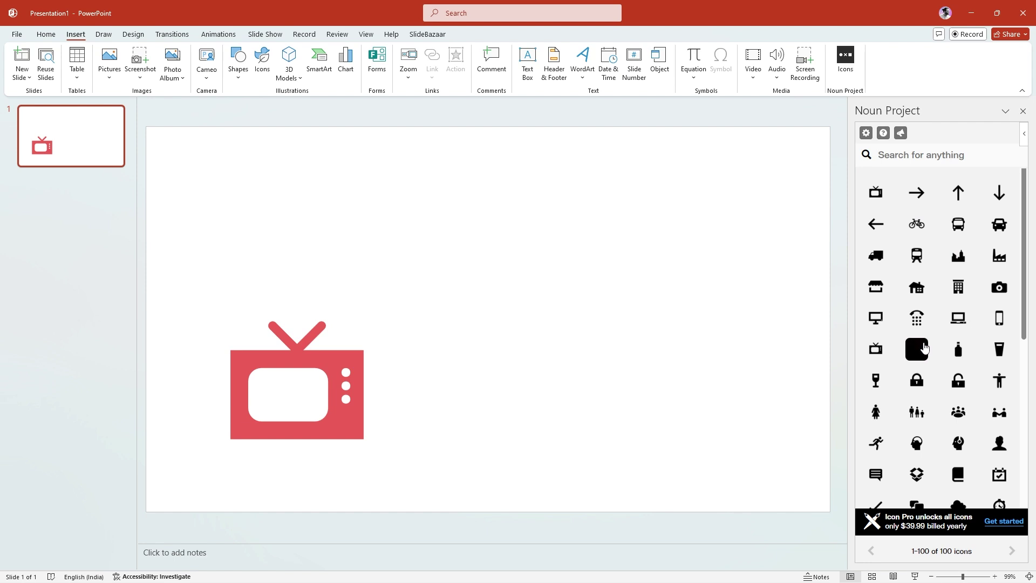
left_click(924, 346)
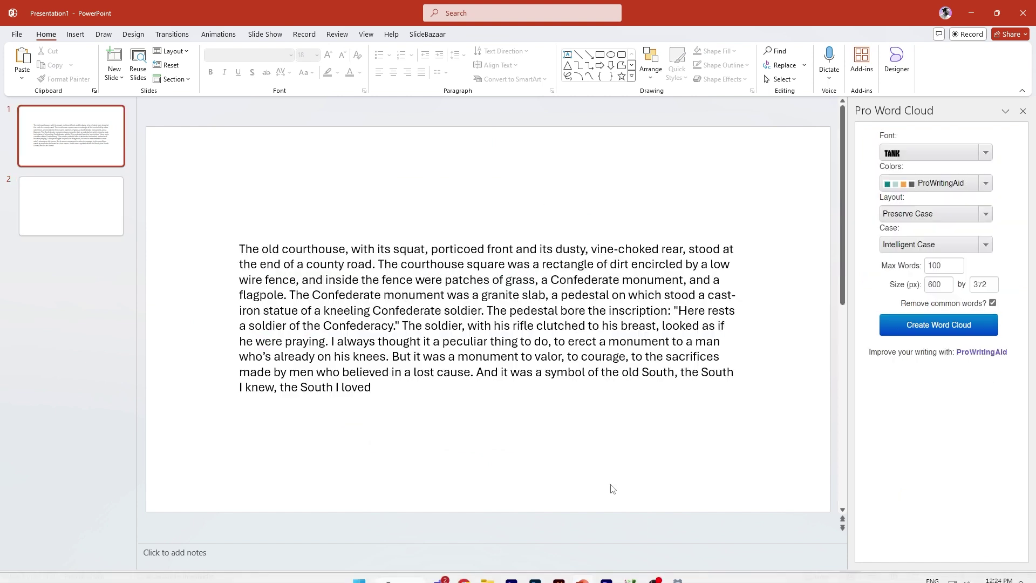
Create a word cloud from the courthouse paragraph using TANK font and ProWritingAid colours.
left_click(515, 239)
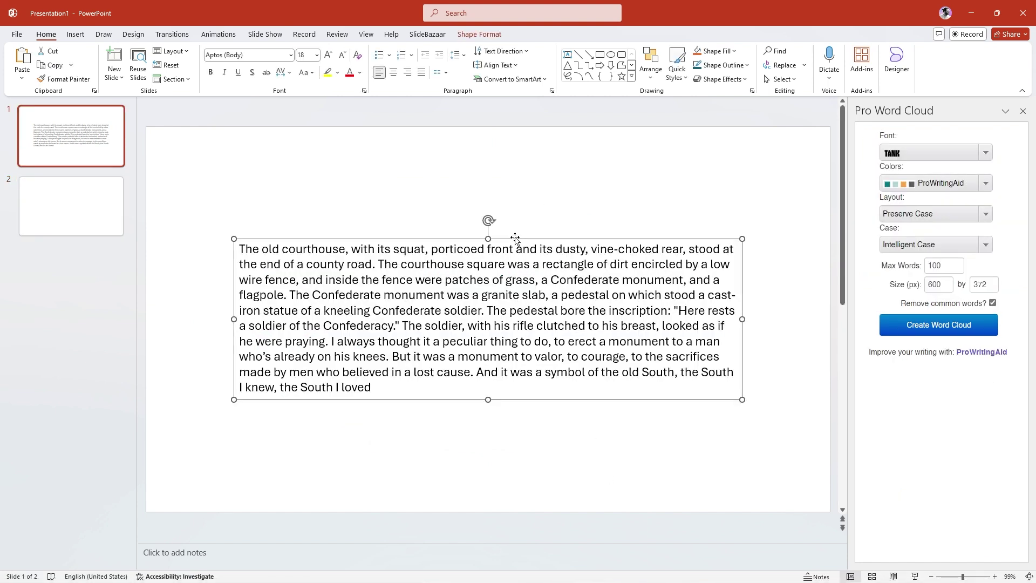
left_click(986, 154)
left_click(986, 153)
left_click(985, 183)
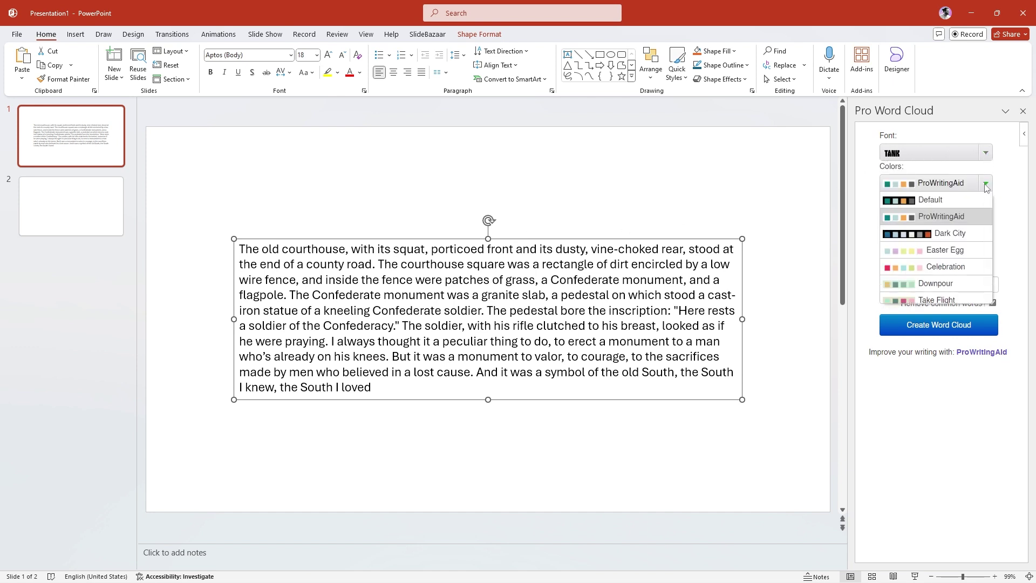
left_click(985, 185)
left_click(938, 324)
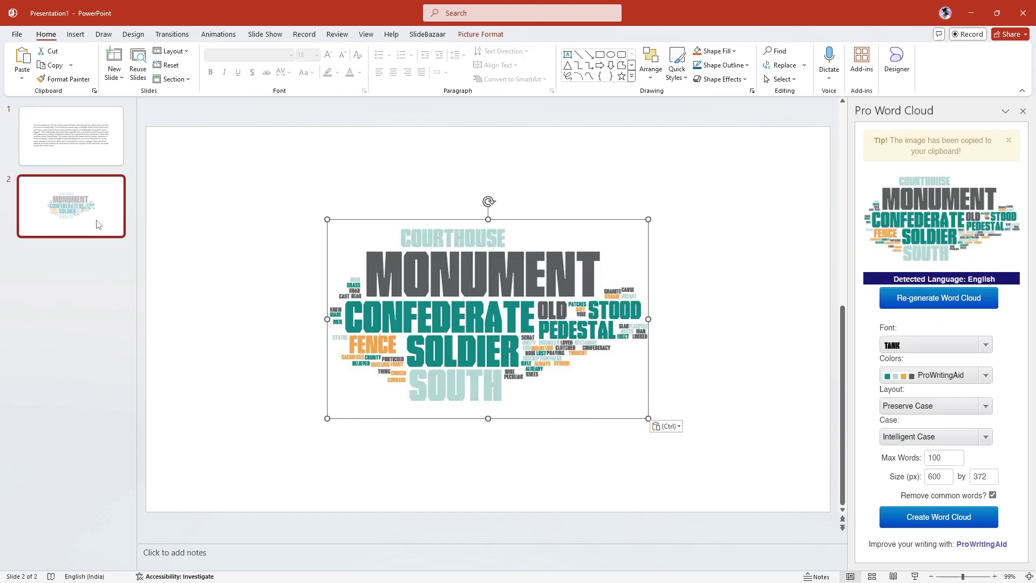
left_click(693, 339)
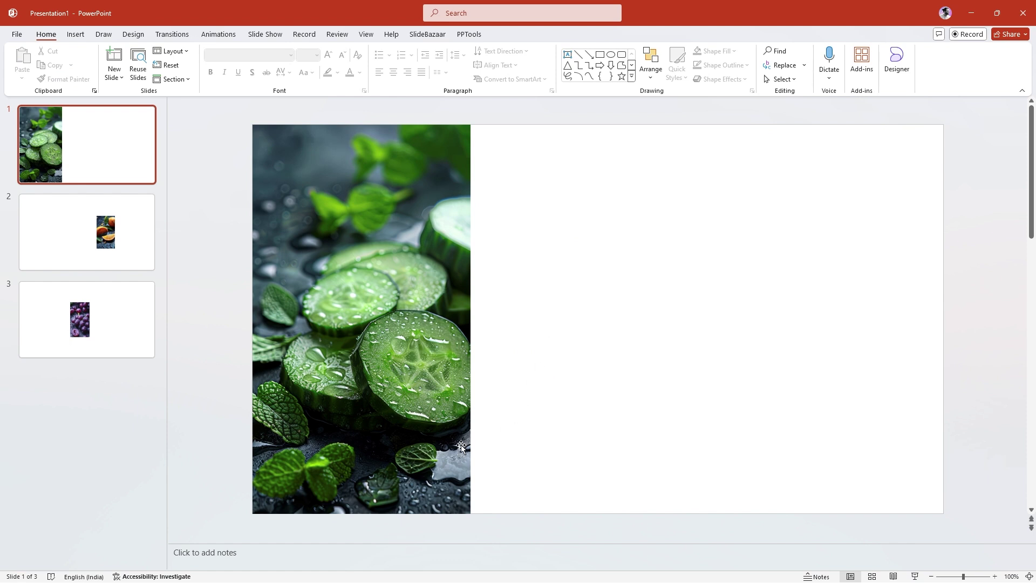
Review the three picture slides and set the cucumber picture as the PPTools reference.
left_click(119, 241)
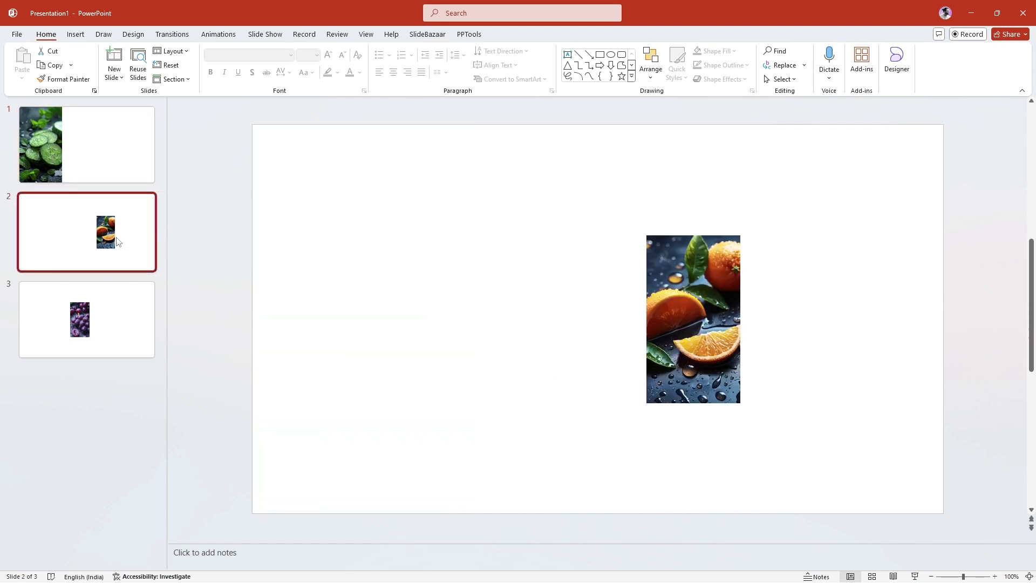
left_click(111, 326)
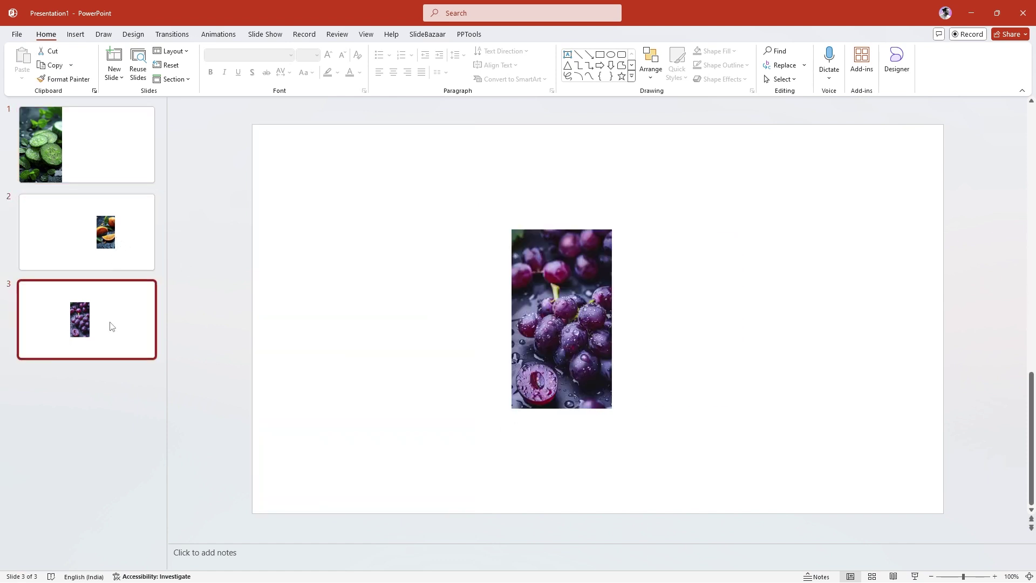
left_click(106, 171)
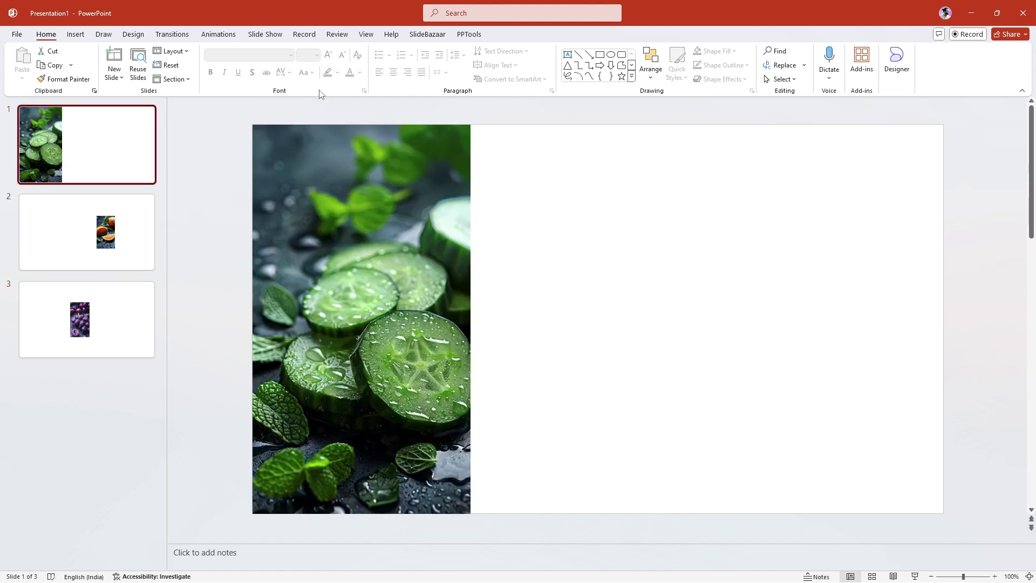
left_click(469, 35)
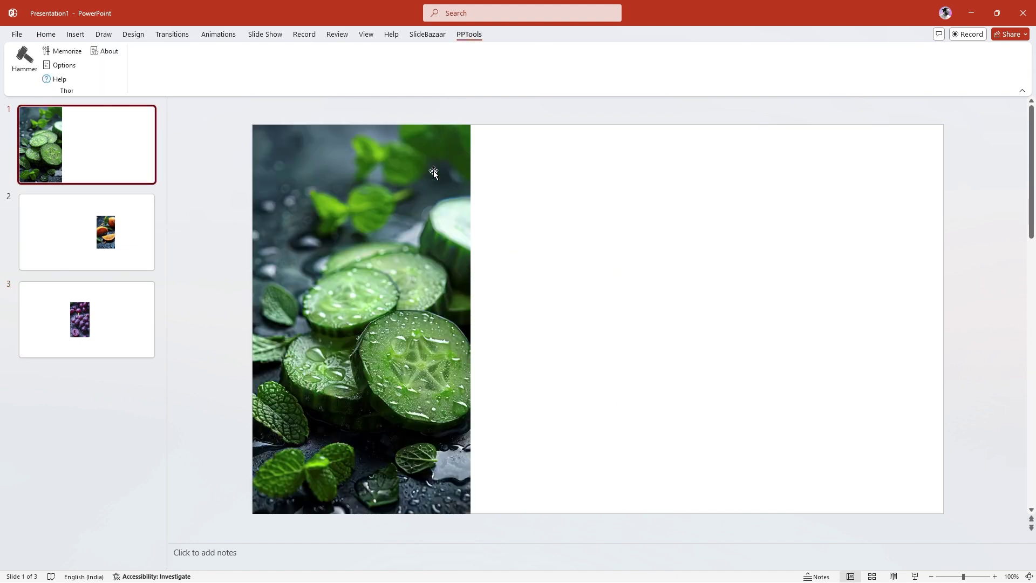
left_click(421, 246)
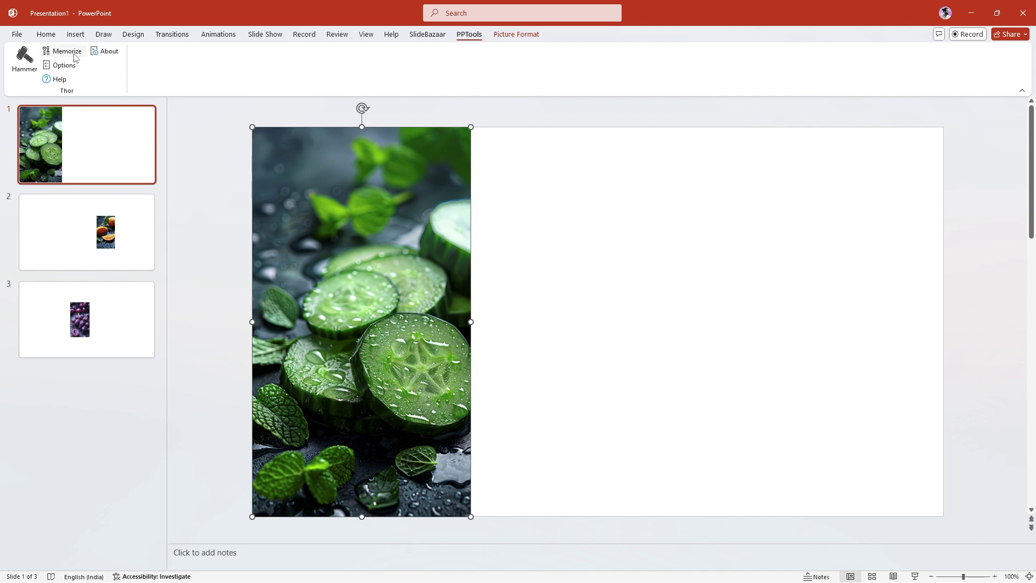
Match the orange and grape pictures to the cucumber's size and position.
left_click(110, 238)
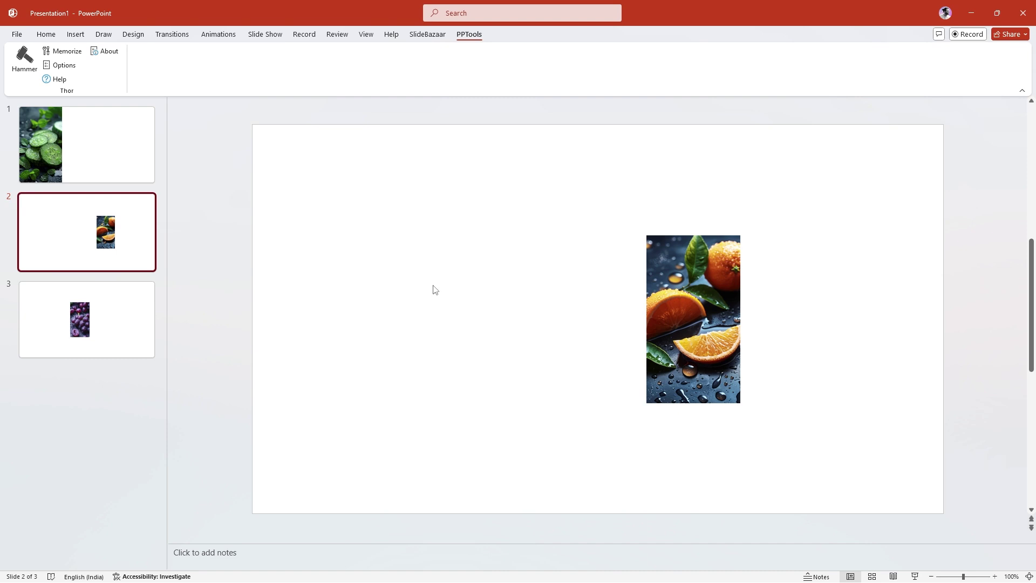
left_click(669, 313)
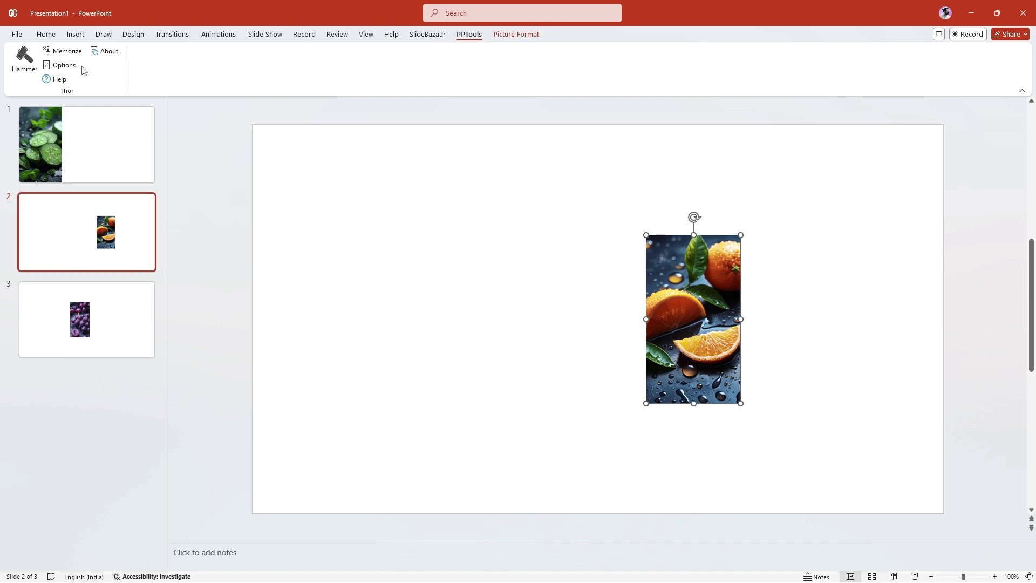
left_click(27, 63)
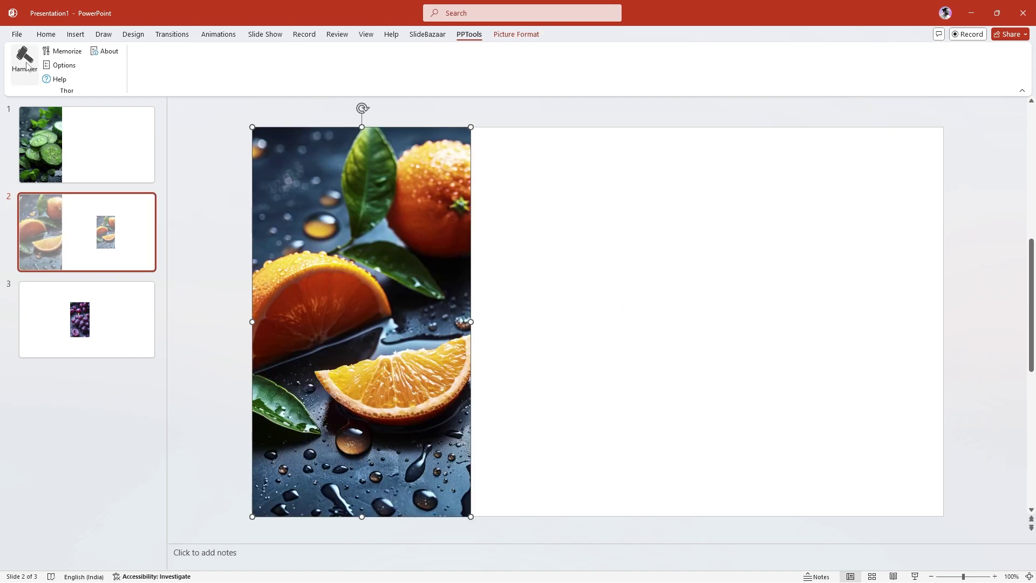
left_click(95, 322)
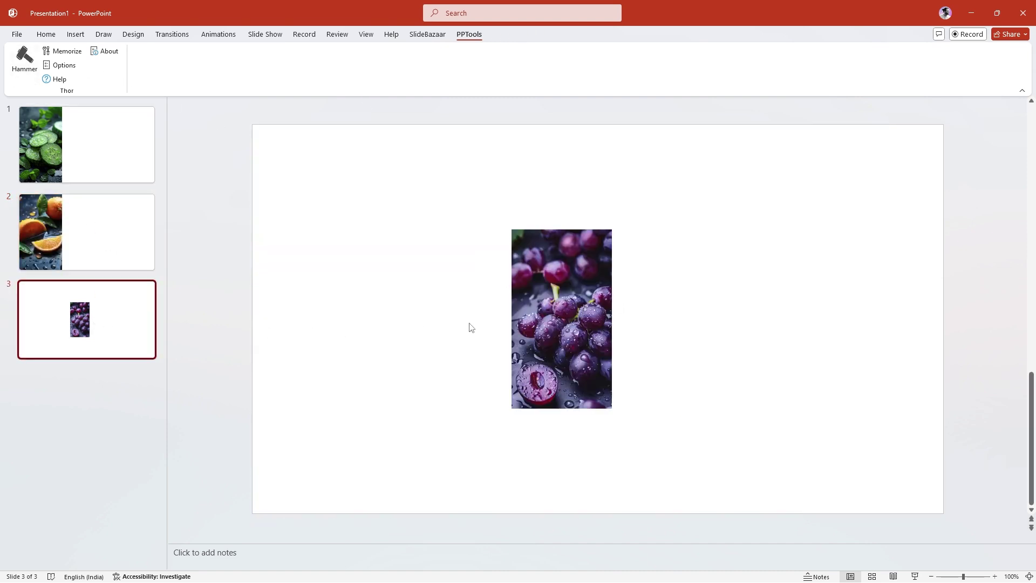
left_click(548, 324)
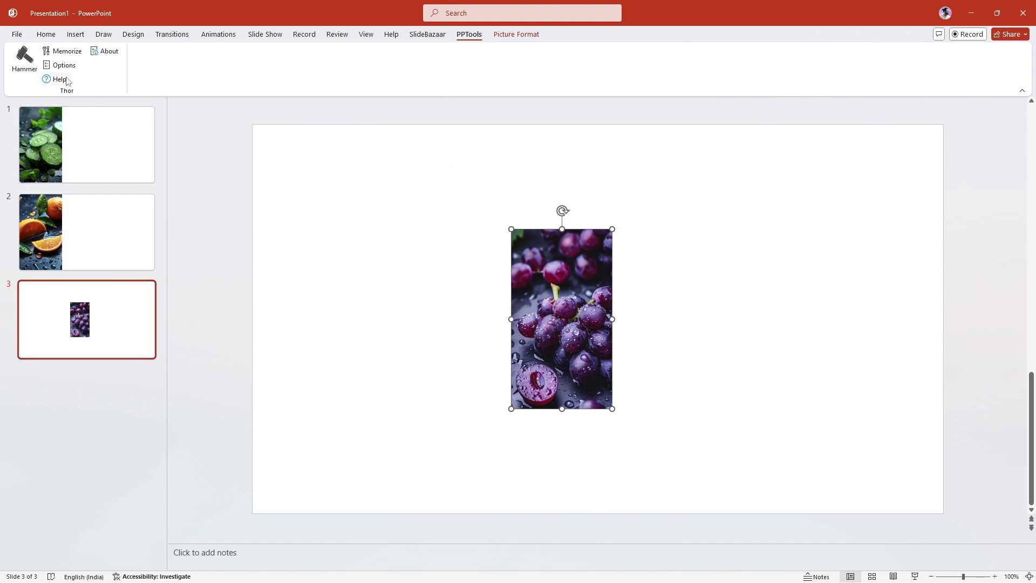
left_click(24, 59)
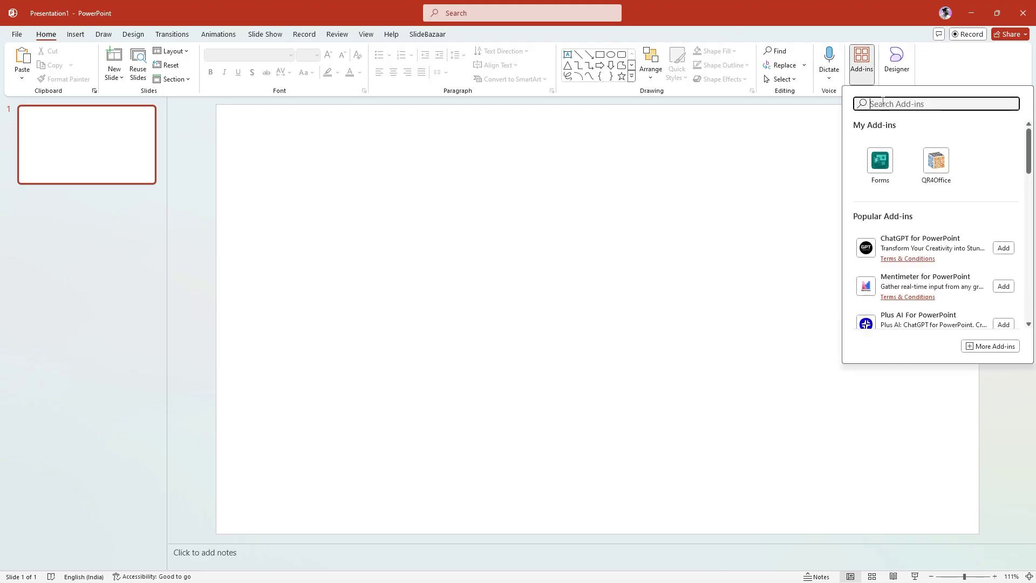
type("QR4Office")
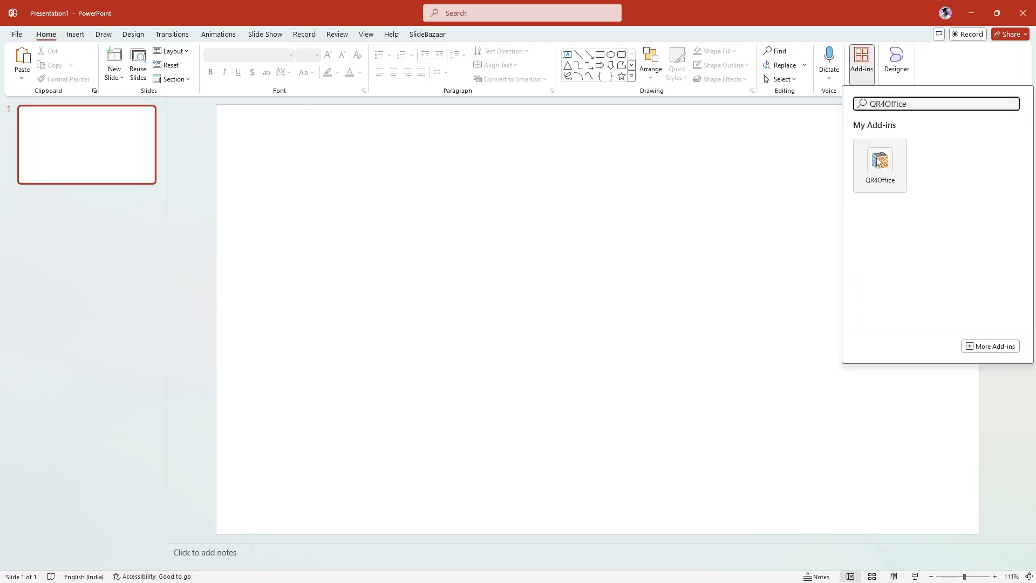
left_click(880, 164)
left_click(993, 155)
type("https")
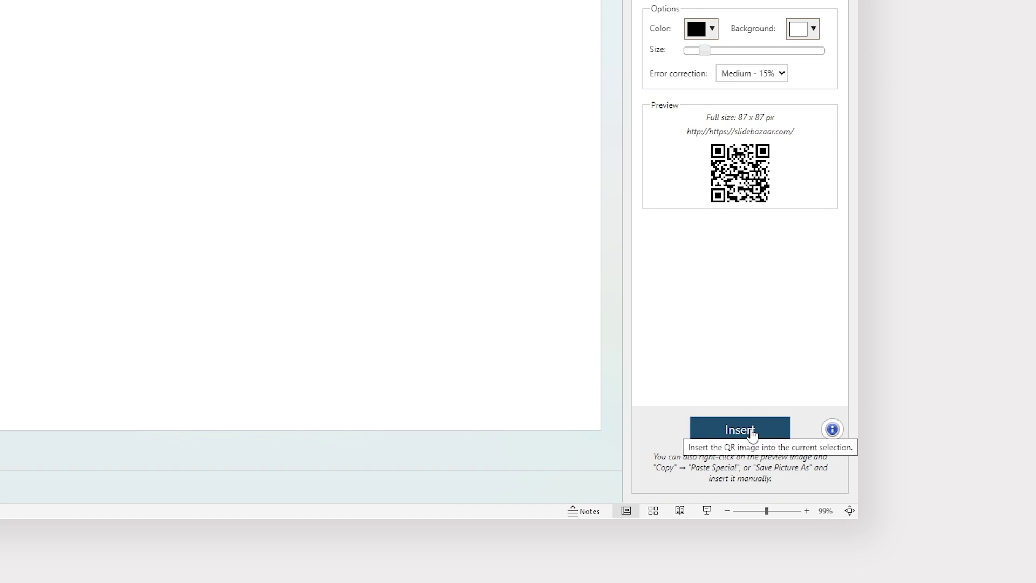
left_click(740, 430)
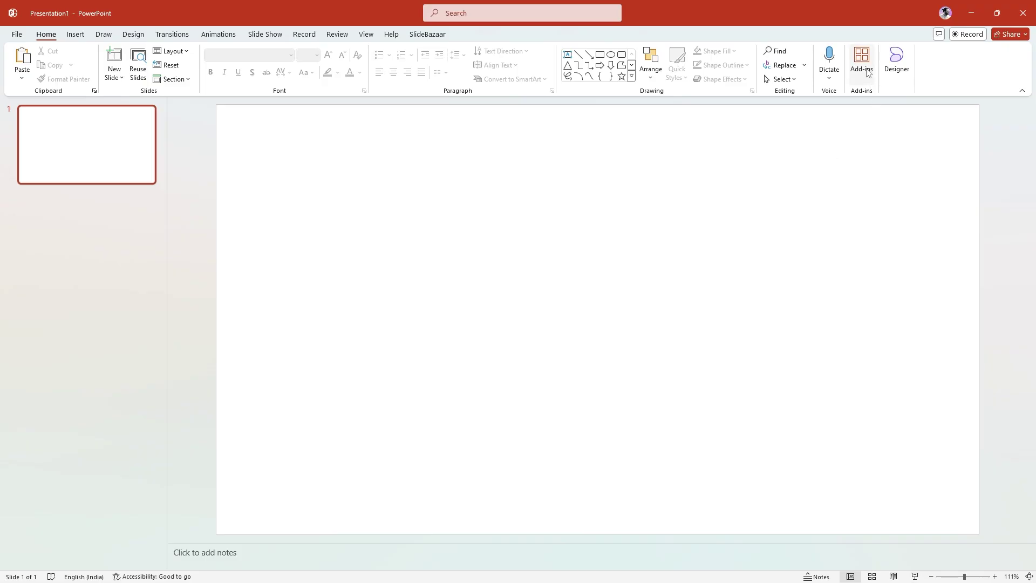
Insert a 5-minute Reading Breaktime timer and enlarge it to cover the slide.
left_click(865, 70)
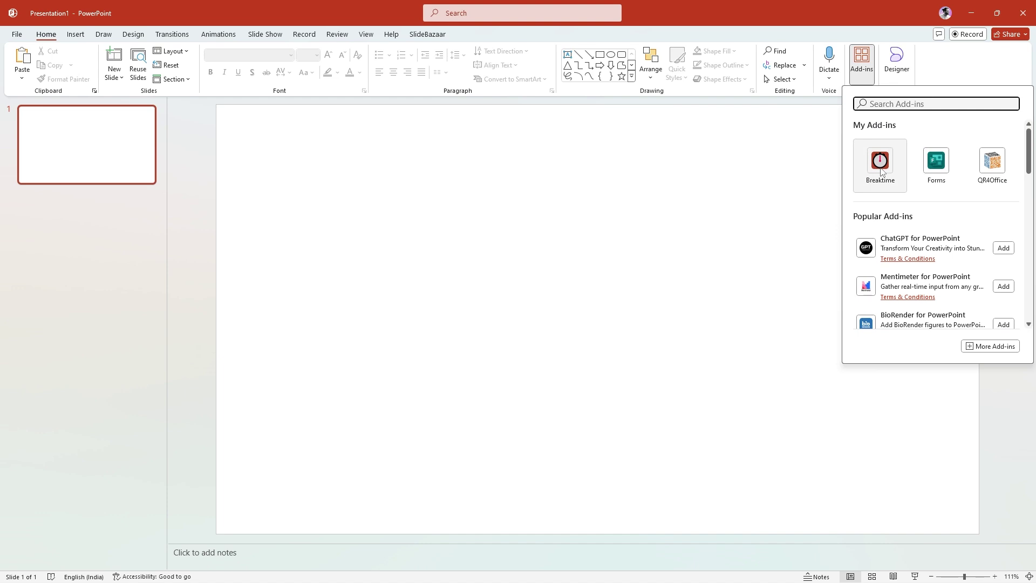
left_click(881, 171)
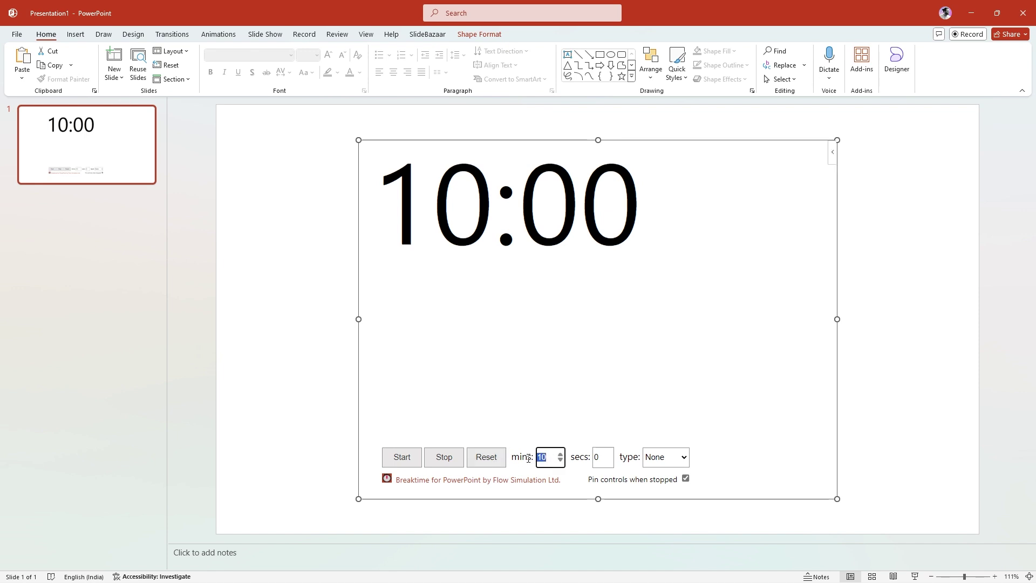
left_click(679, 462)
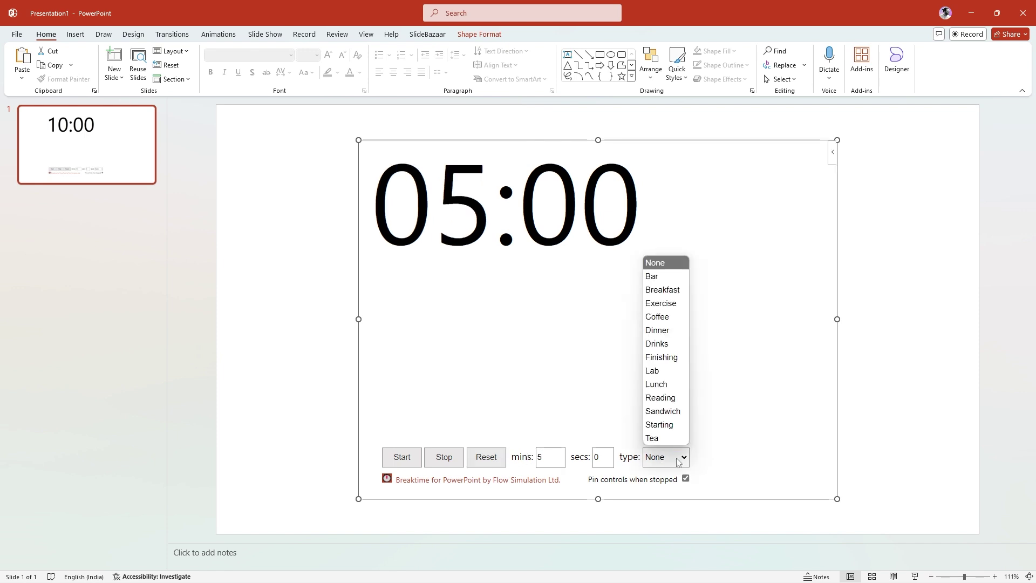
left_click(672, 401)
left_click_drag(843, 368, 980, 330)
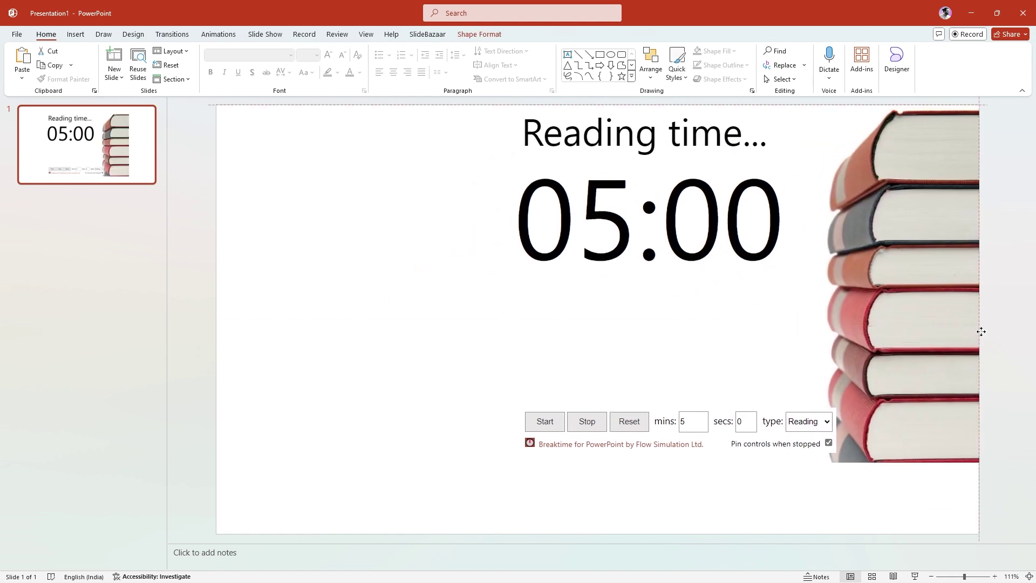
left_click_drag(501, 464, 436, 526)
left_click(340, 461)
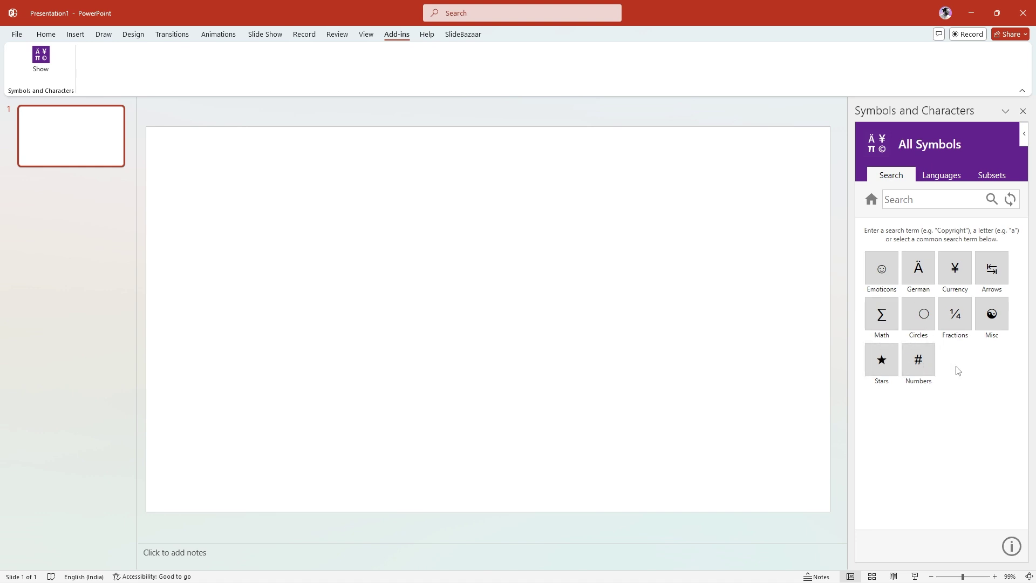
Browse symbol languages, then insert the laughing emoji from the Emoticons category.
left_click(931, 198)
left_click(942, 178)
left_click(937, 200)
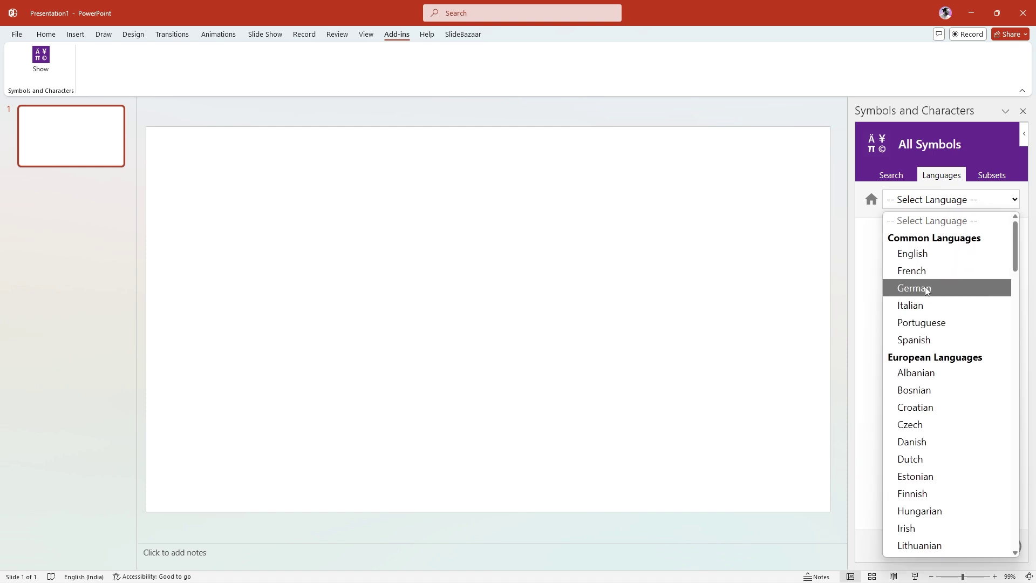
left_click(897, 178)
left_click(886, 272)
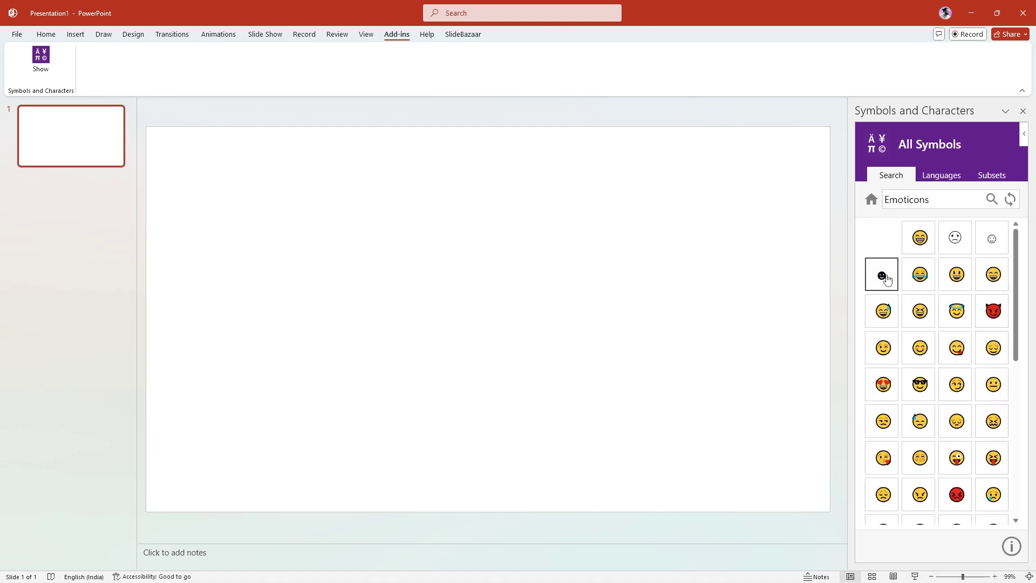
left_click(920, 312)
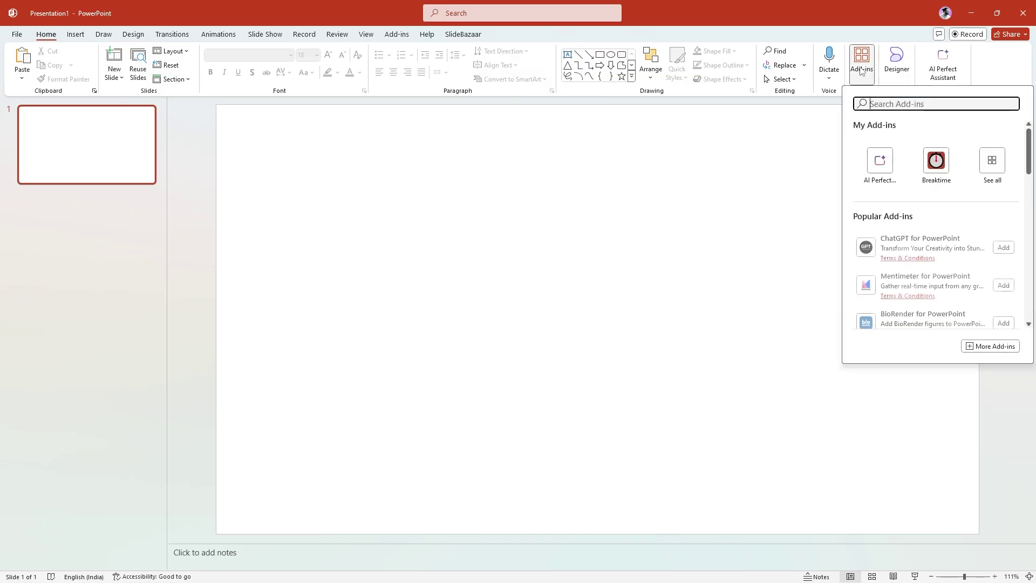
Open the AI Perfect Assistant add-in with the Improve Draft prompt template selected.
left_click(880, 173)
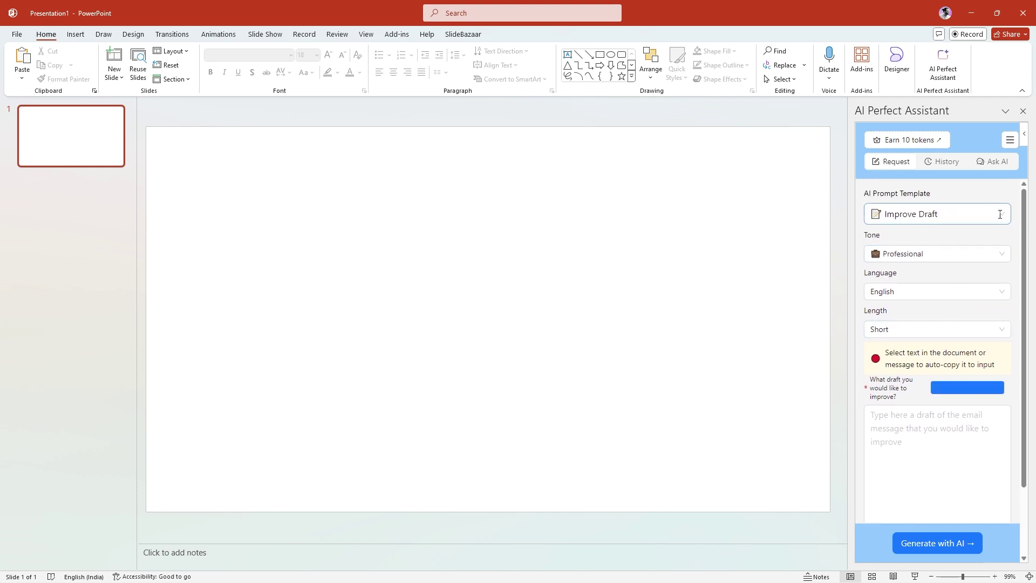
left_click(1000, 214)
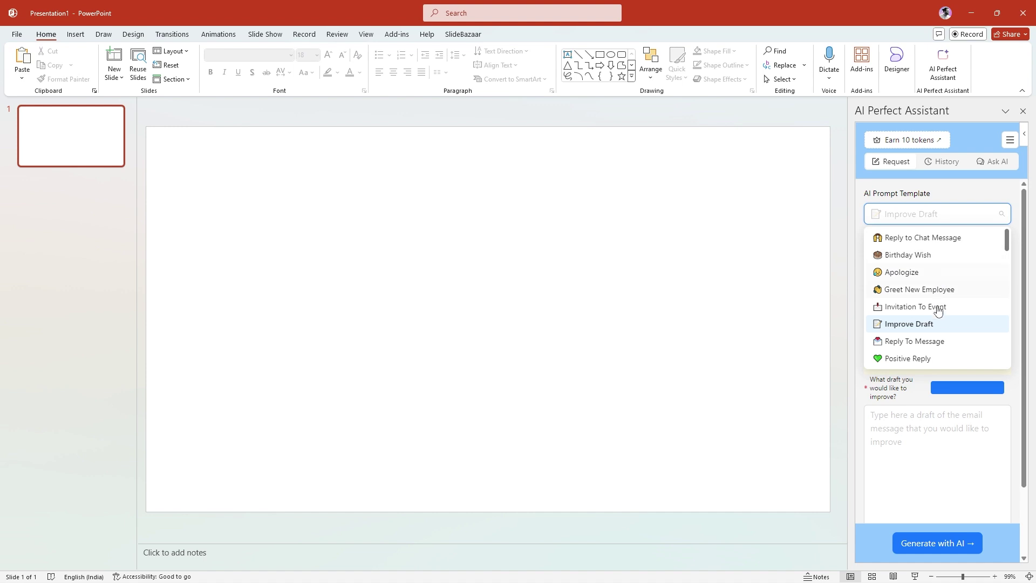
left_click(950, 327)
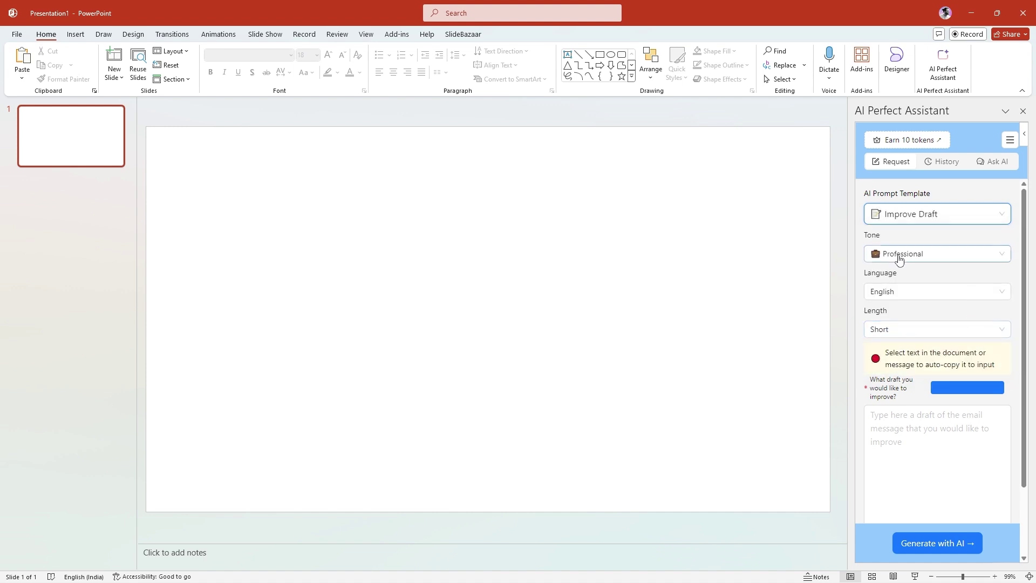
Paste the digital marketing draft, have AI rewrite it, and insert the result onto the slide.
scroll(901, 395, "down", 2)
left_click(904, 373)
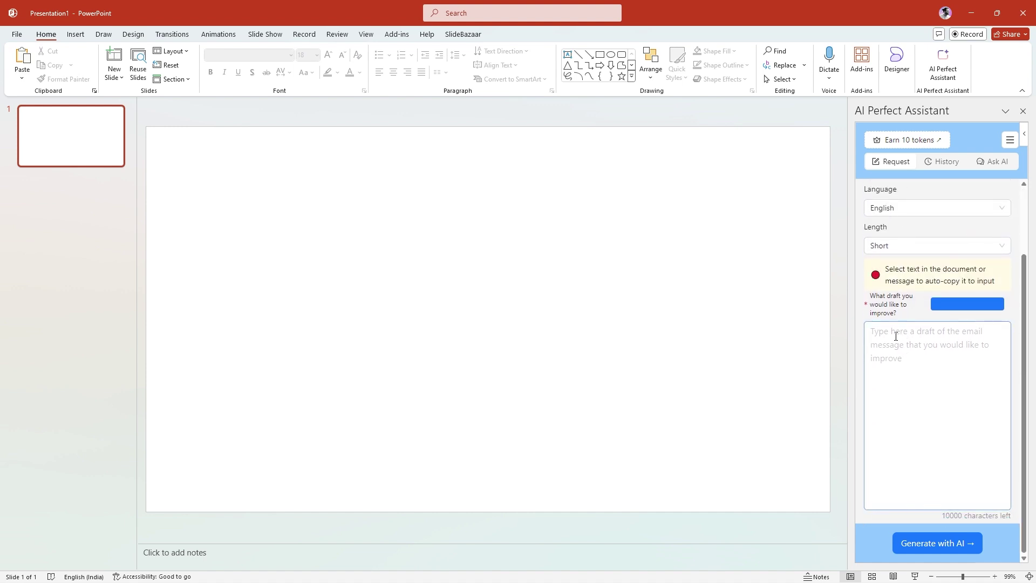
type("The Future of AI in Digital Marketing As AI technology evolves, its role in digital marketing will only grow. From improving user experiences to refining marketing strategies, AI is set to become a cornerstone of digital marketing efforts. Brands that embrace this technology early on are likely to stay ahead of the competition.")
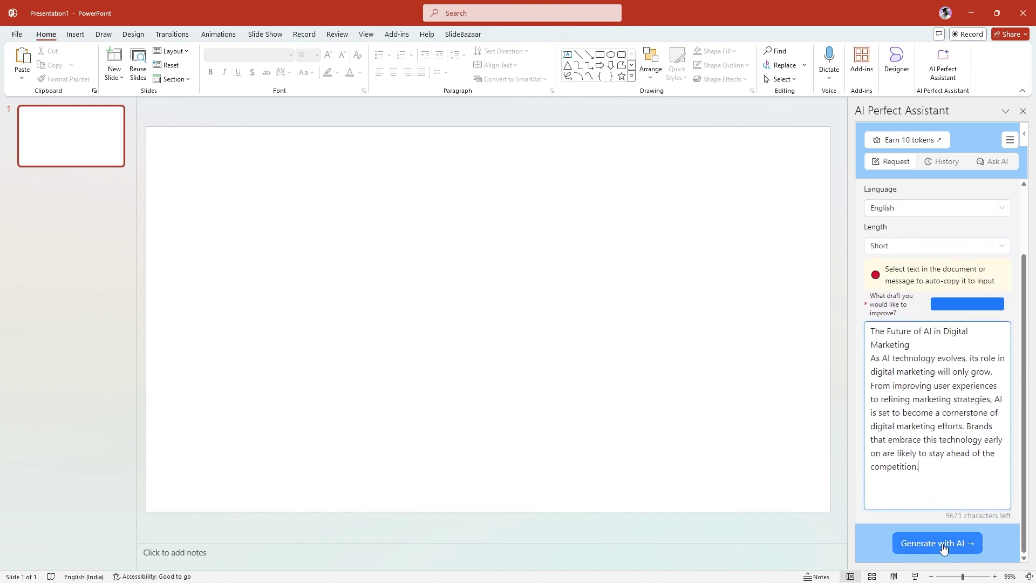
left_click(945, 543)
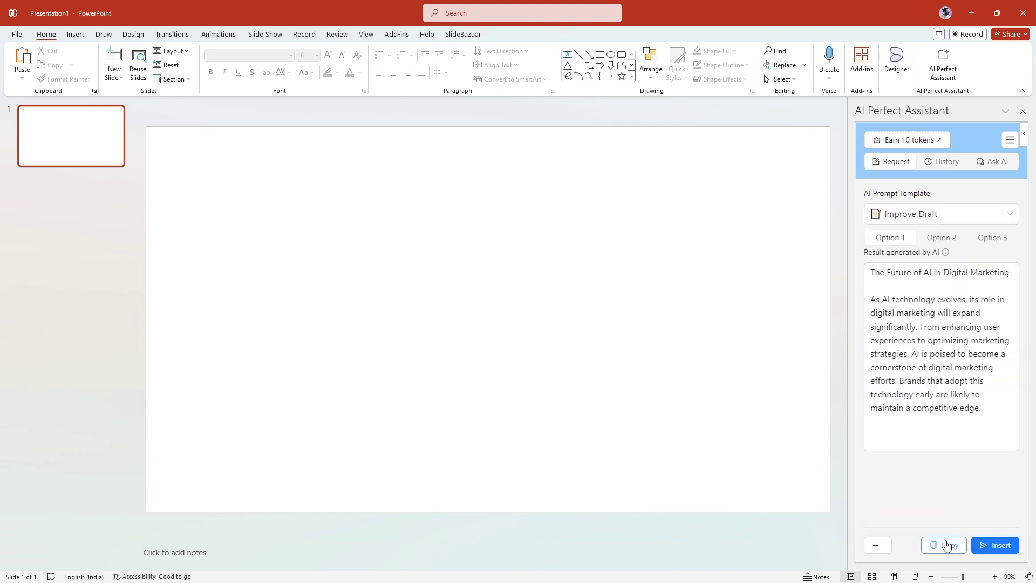
left_click(994, 544)
left_click(617, 421)
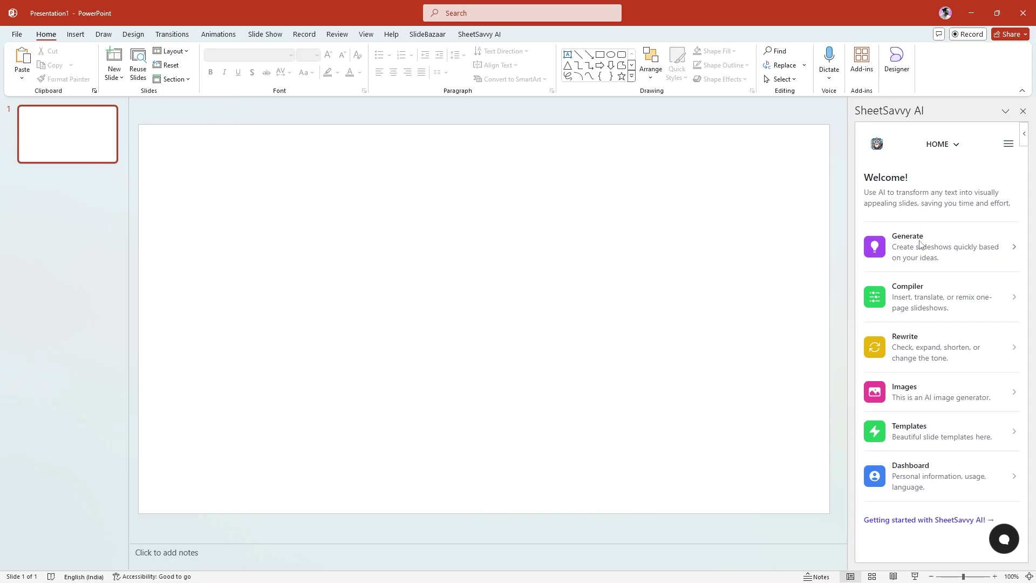
Generate a Newton's Laws of Motion slideshow in SheetSavvy AI with AI Template set to Yes.
left_click(922, 252)
left_click(914, 221)
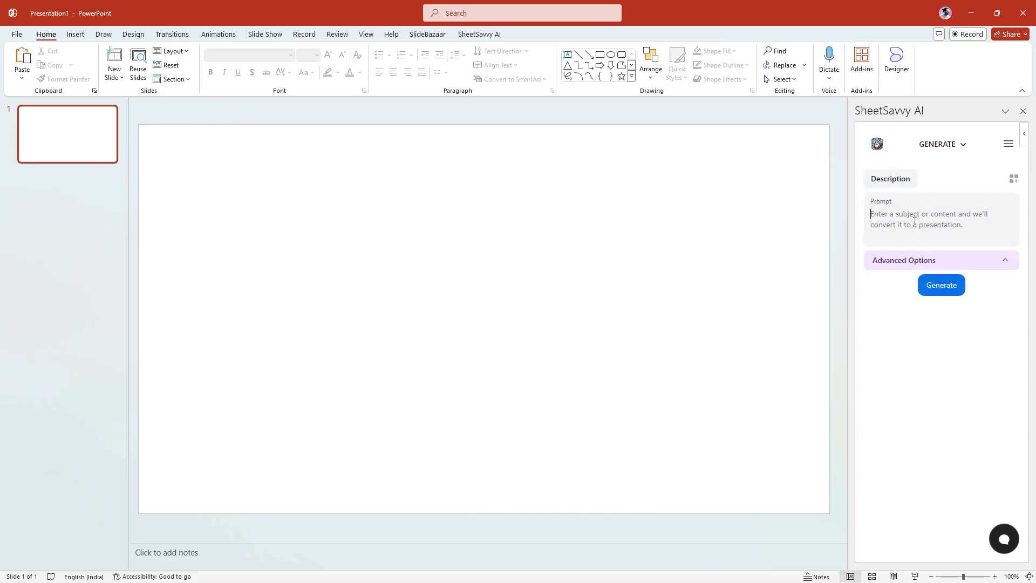
key("ctrl+v")
left_click(906, 261)
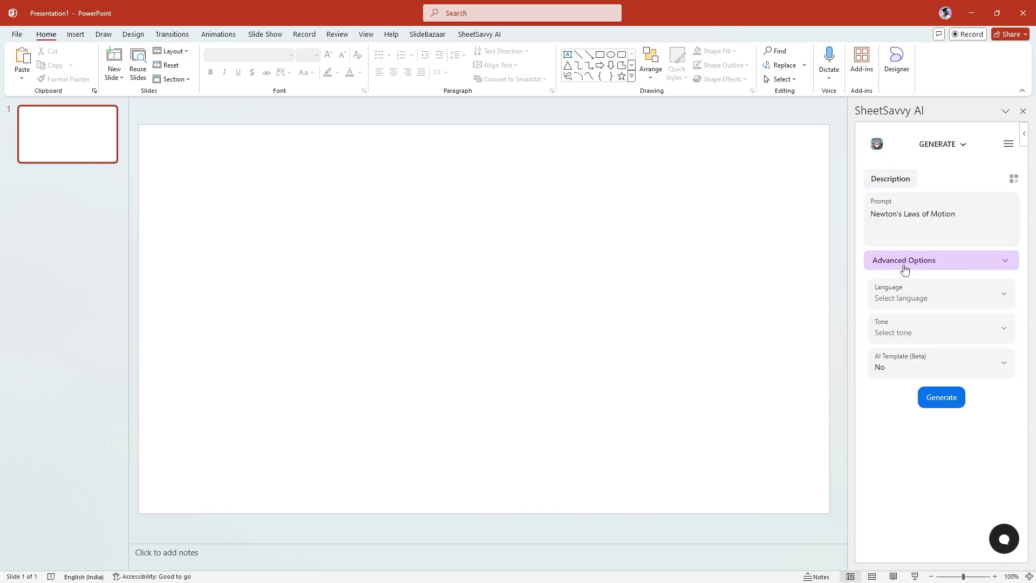
left_click(909, 366)
left_click(903, 415)
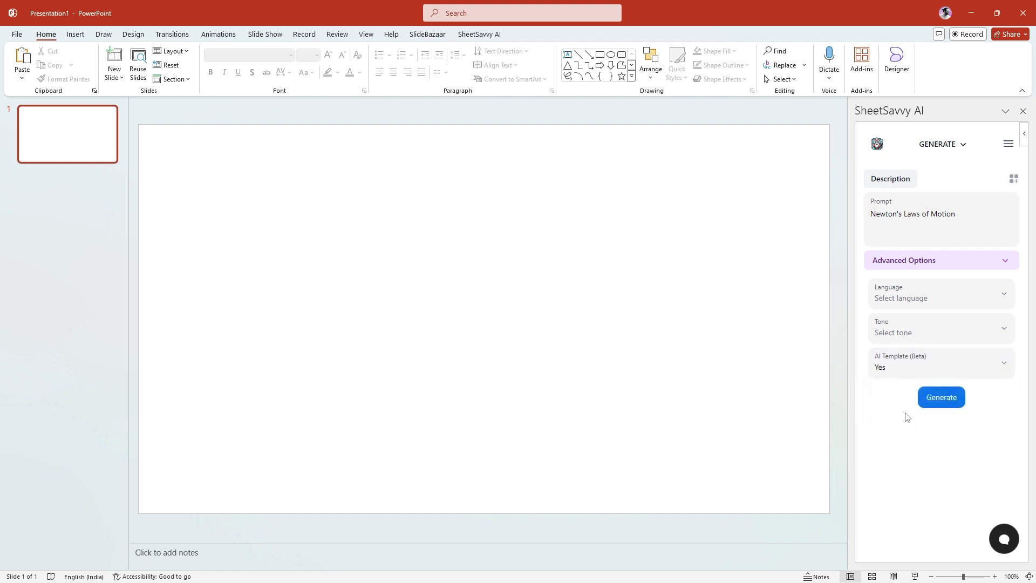
left_click(947, 397)
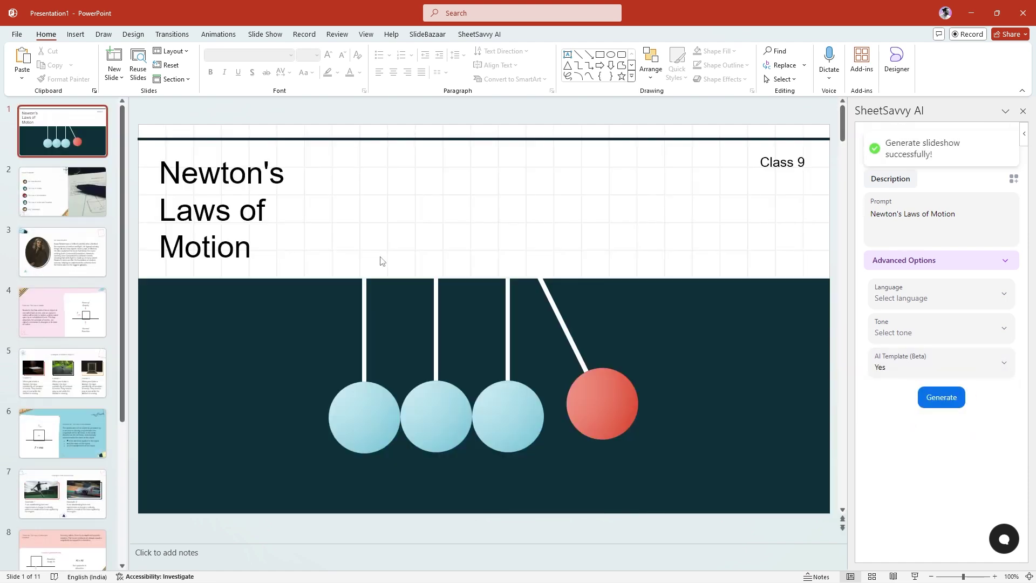
Browse the generated slides from slide 2 through Key Takeaways.
left_click(71, 207)
key("Down")
key("Down")
key("Down")
key("Down")
key("Down")
key("Down")
key("Down")
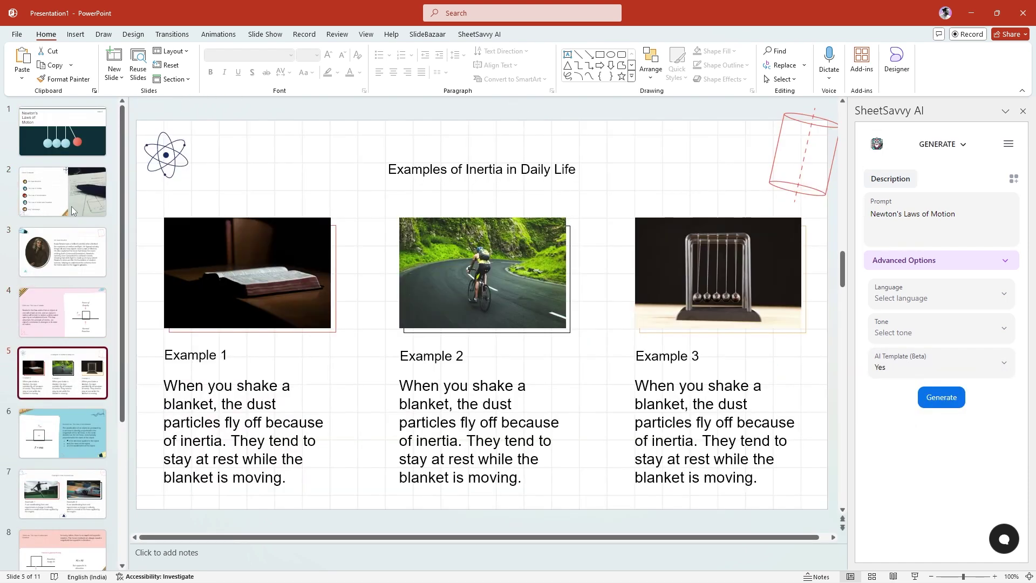
key("Down")
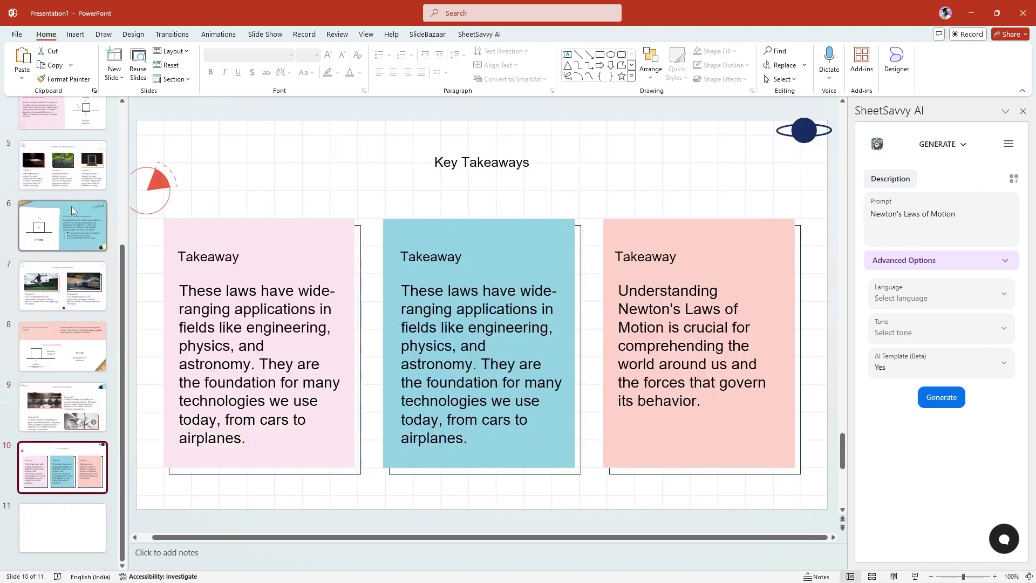